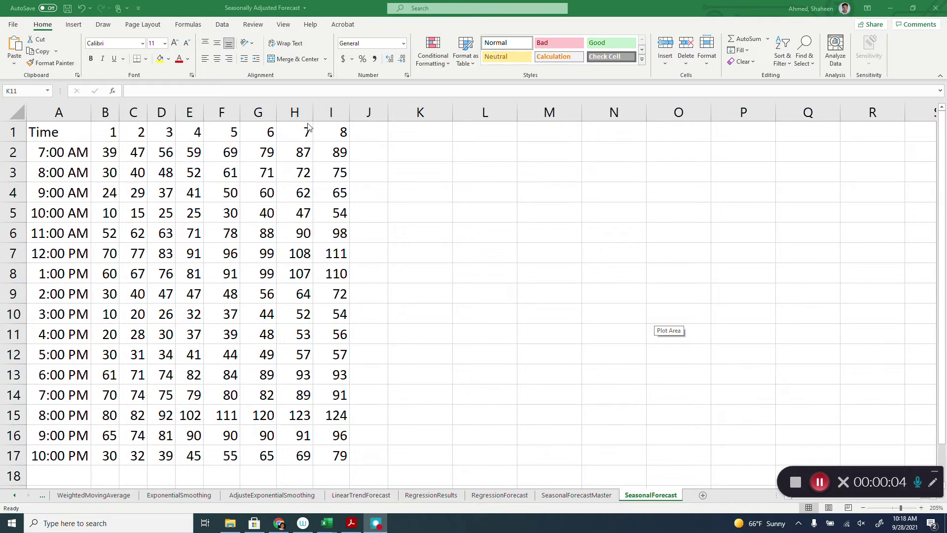
# Step: Review the week numbers and hourly times, then head column J with 'Average'
pyautogui.click(378, 132)
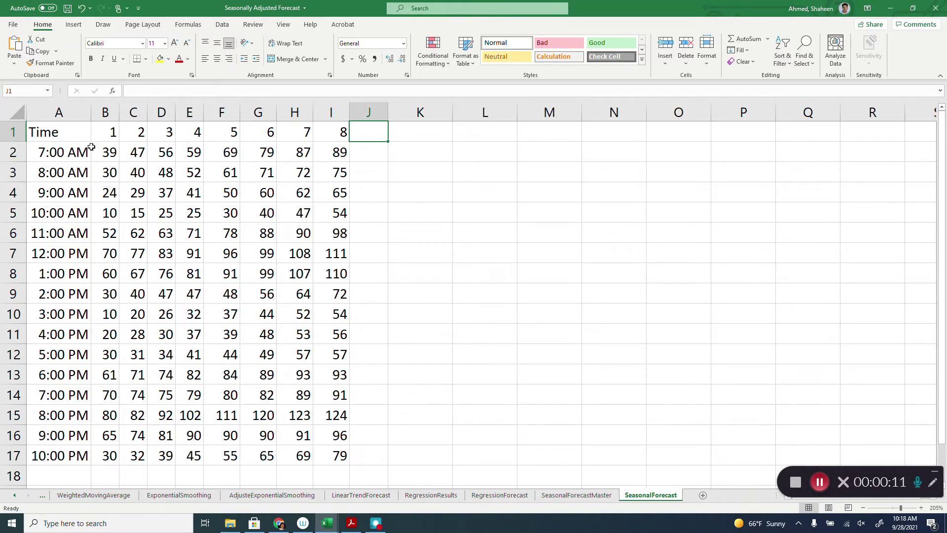
pyautogui.moveTo(105, 130); pyautogui.dragTo(349, 141)
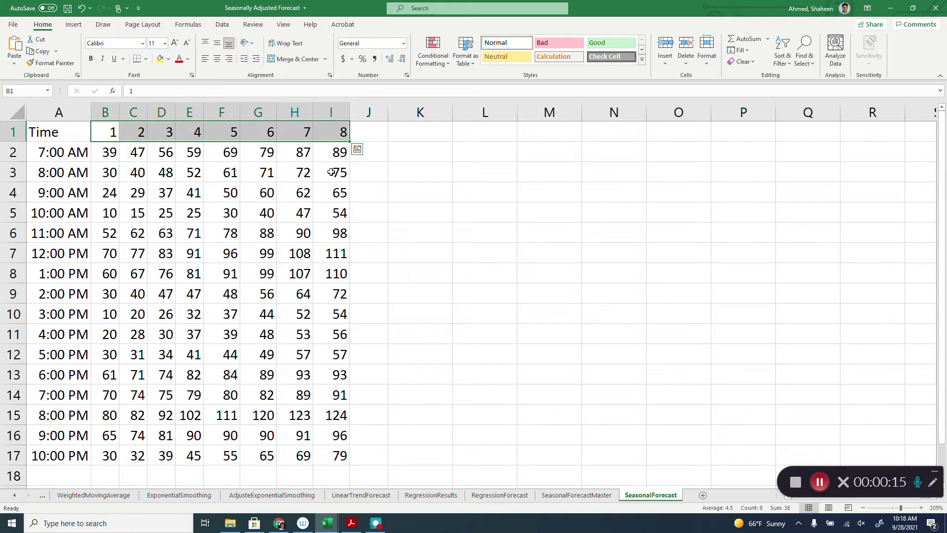
pyautogui.moveTo(51, 151); pyautogui.dragTo(57, 454)
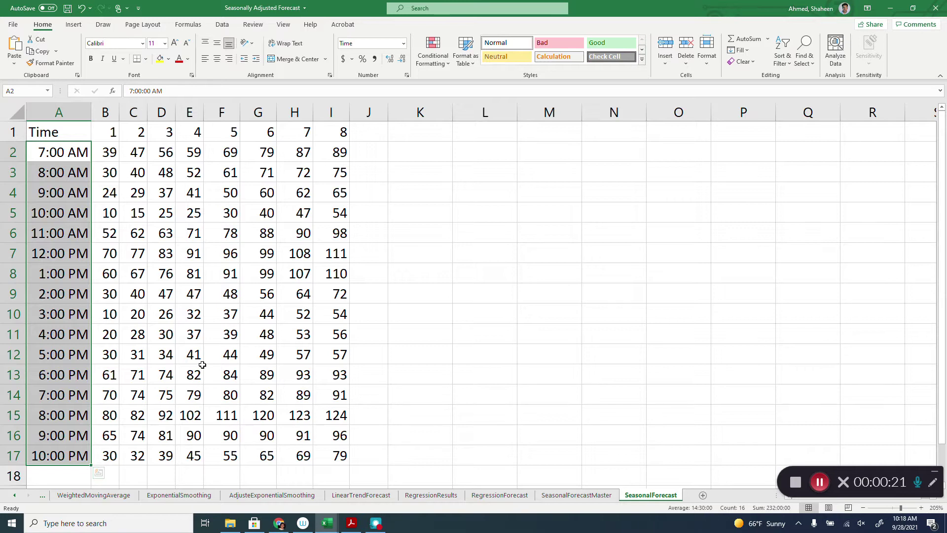
pyautogui.click(382, 128)
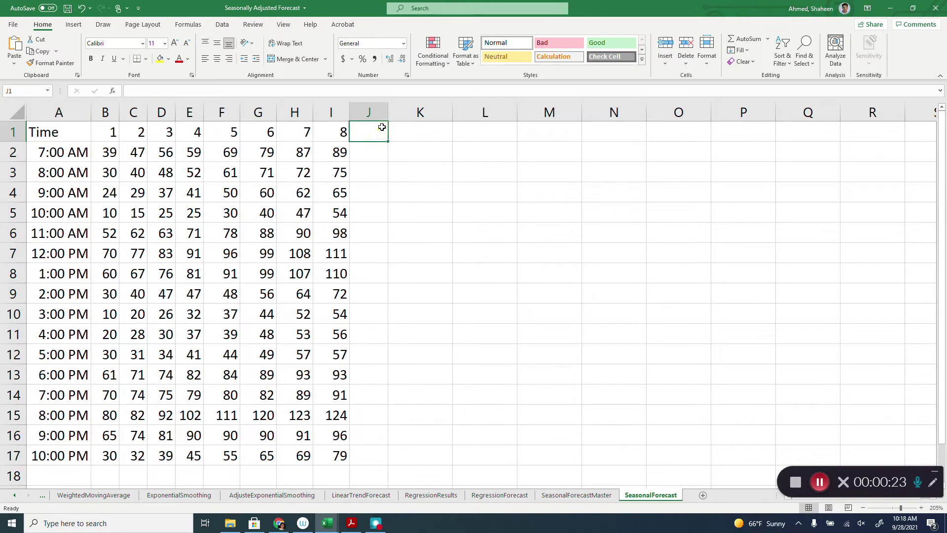
pyautogui.write('Aveara')
pyautogui.press('BackSpace')
pyautogui.write('rage')
pyautogui.press('Return')
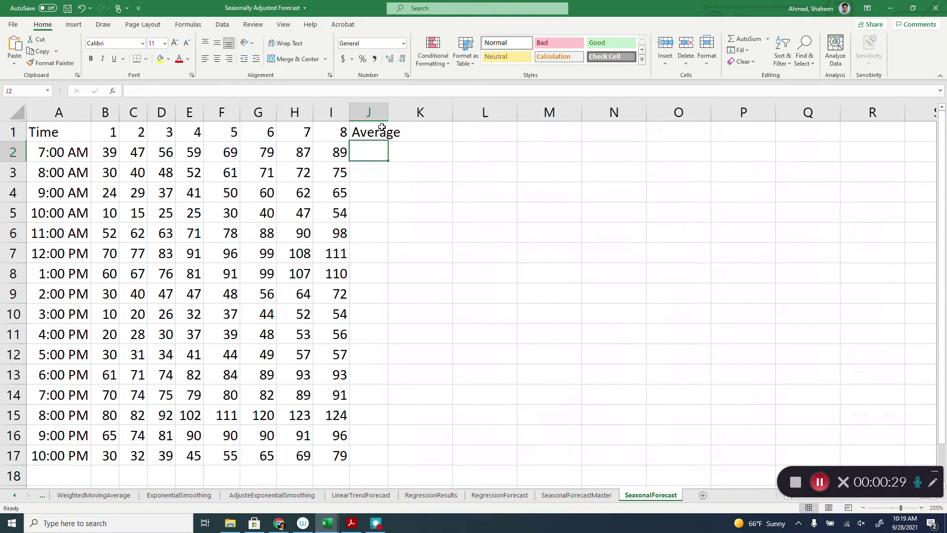
# Step: Enter =AVERAGE(B2:I2) in J2, fill it down to row 17, and autofit column J
pyautogui.write('=average')
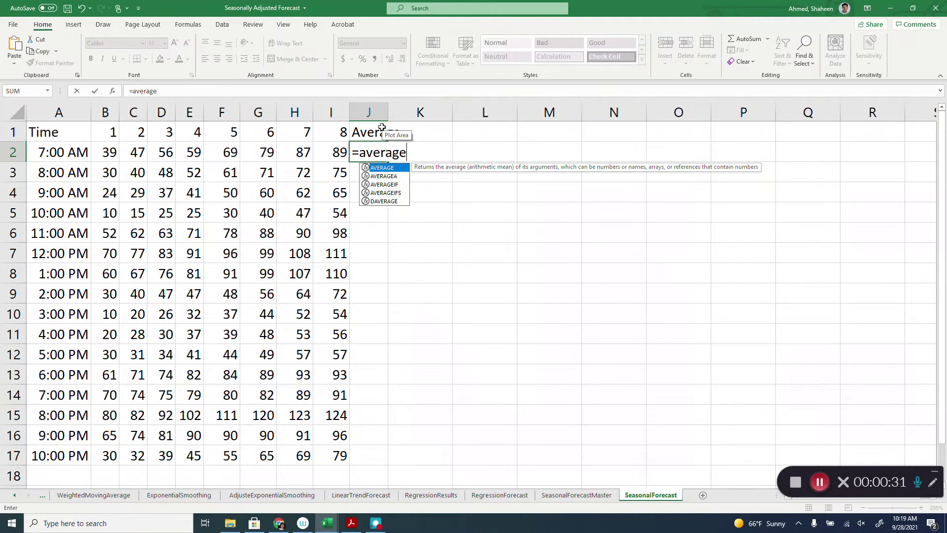
pyautogui.write('(')
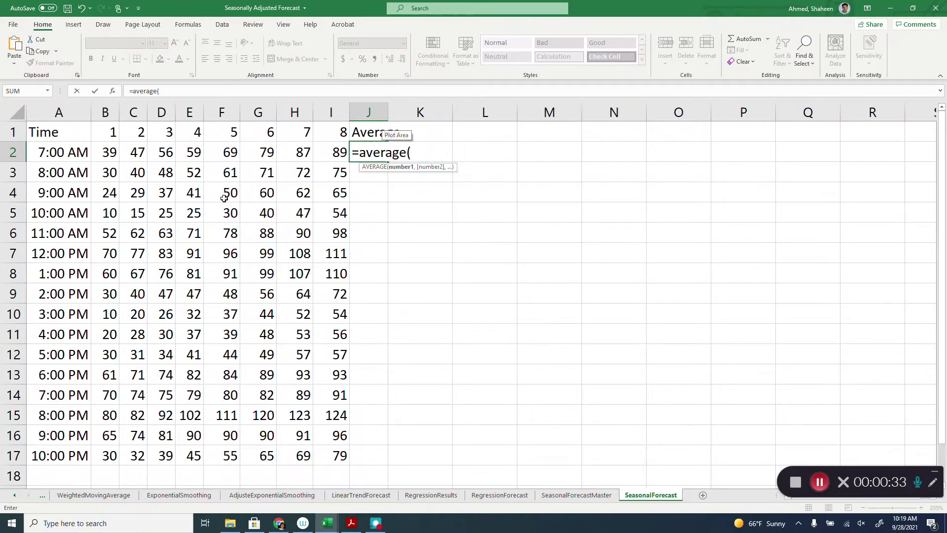
pyautogui.click(105, 151)
pyautogui.moveTo(340, 151); pyautogui.dragTo(340, 151)
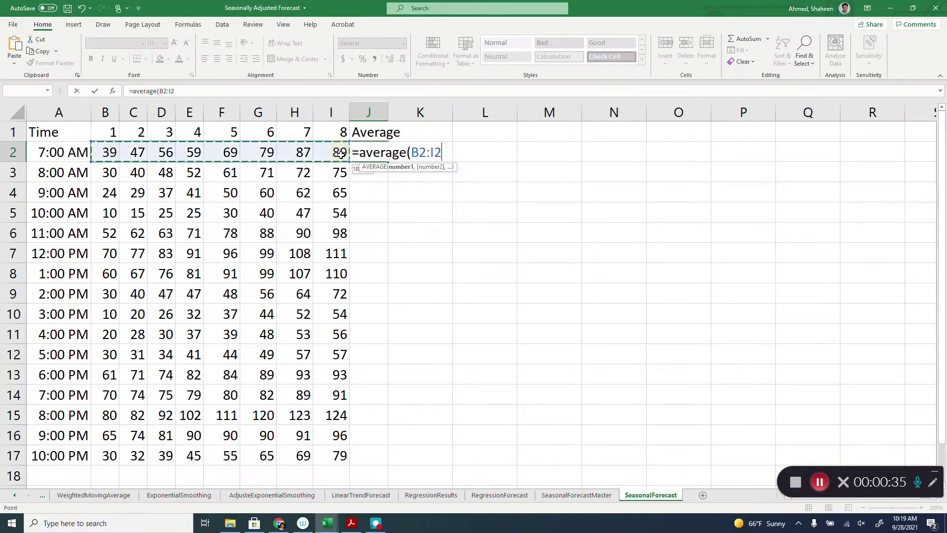
pyautogui.press('Return')
pyautogui.click(361, 152)
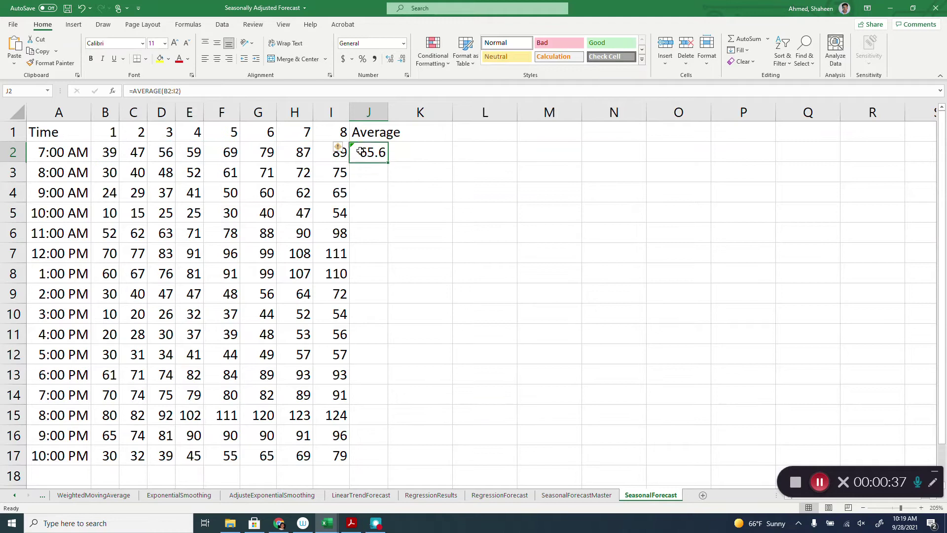
pyautogui.doubleClick(388, 162)
pyautogui.doubleClick(390, 115)
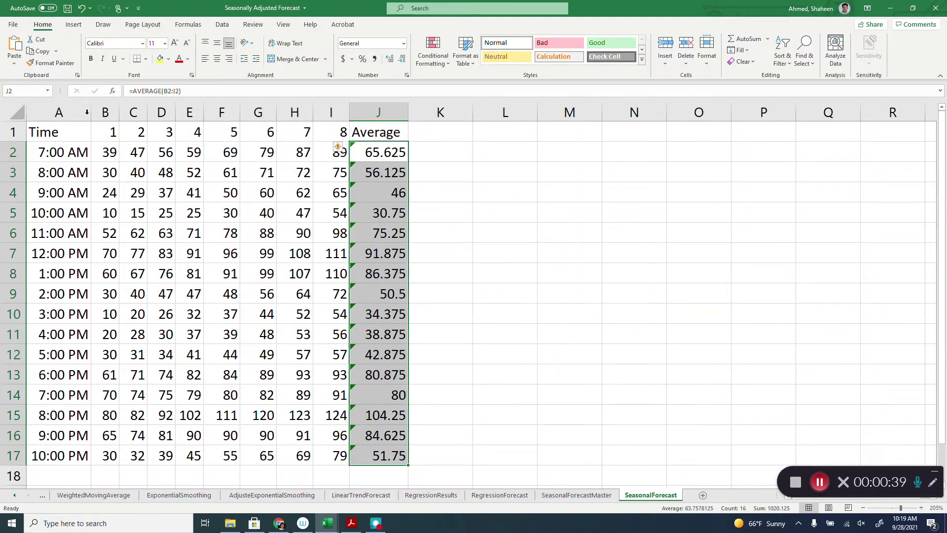
pyautogui.click(74, 113)
pyautogui.keyDown('ctrl'); pyautogui.click(395, 112); pyautogui.keyUp('ctrl')
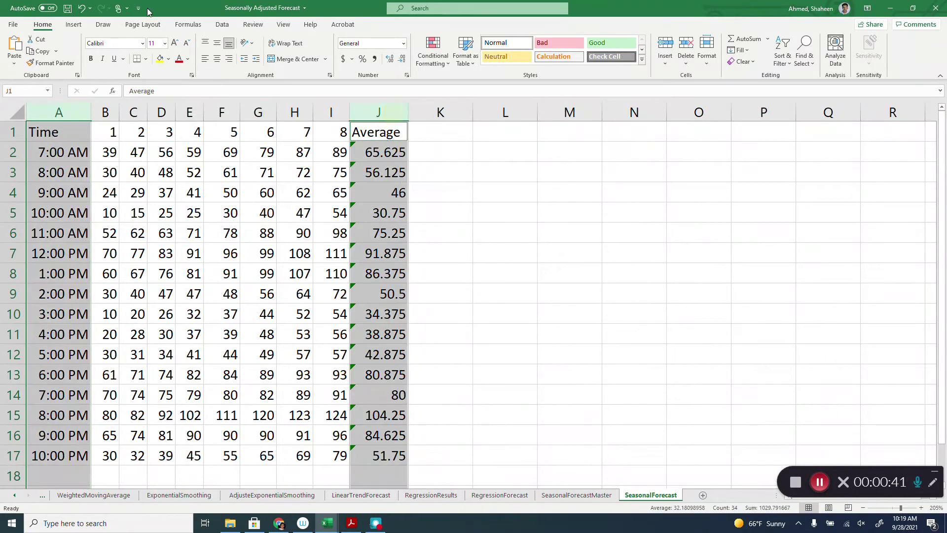
pyautogui.click(74, 25)
pyautogui.click(462, 62)
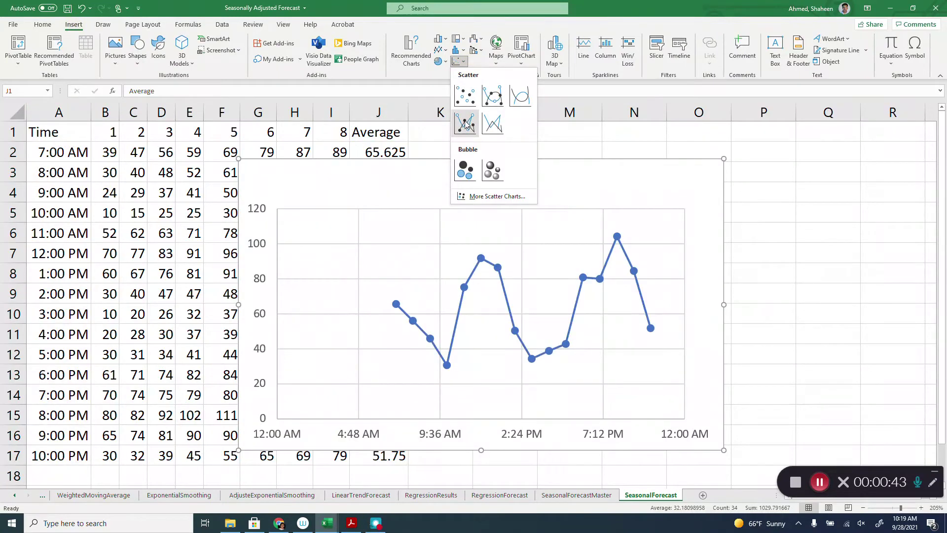
pyautogui.click(465, 124)
pyautogui.moveTo(575, 164); pyautogui.dragTo(750, 138)
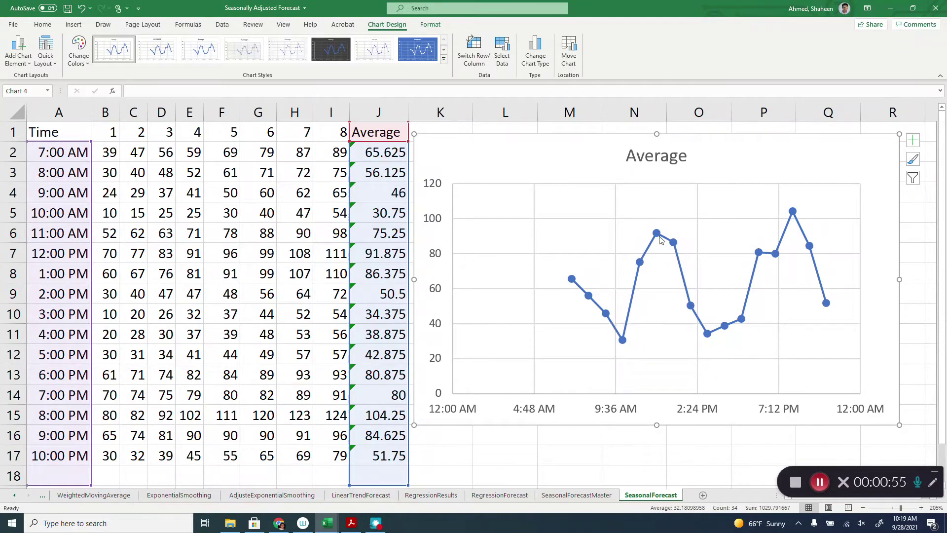
pyautogui.moveTo(676, 265)
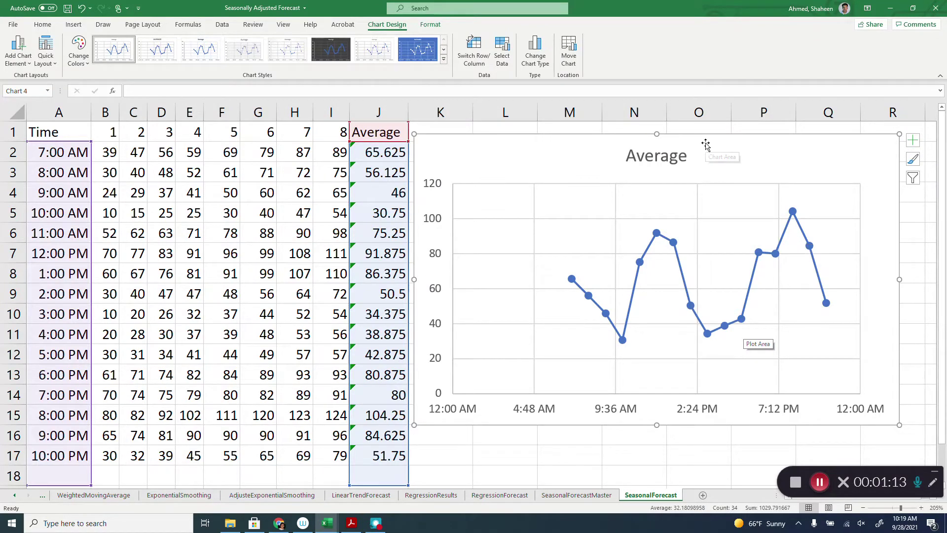
pyautogui.press('Delete')
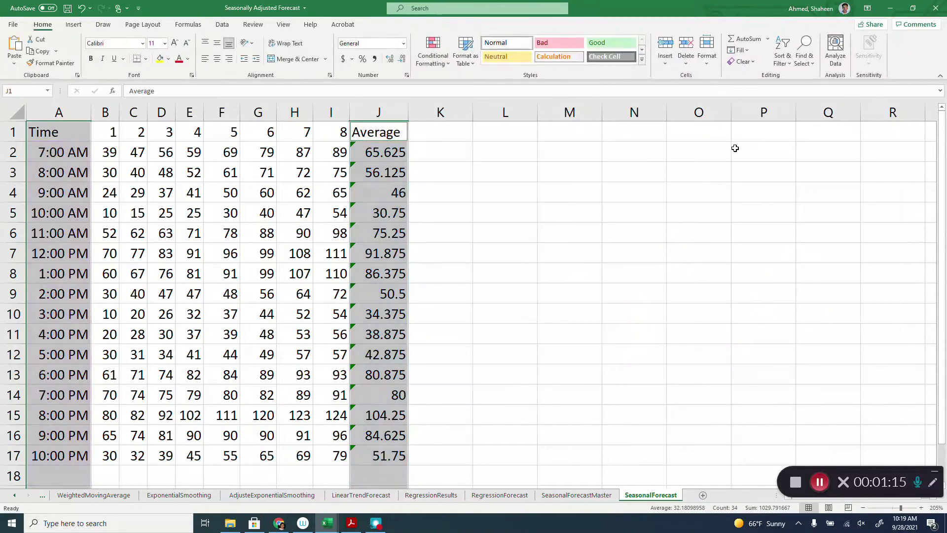
pyautogui.click(522, 214)
# Step: Head column K with 'Total'
pyautogui.click(451, 133)
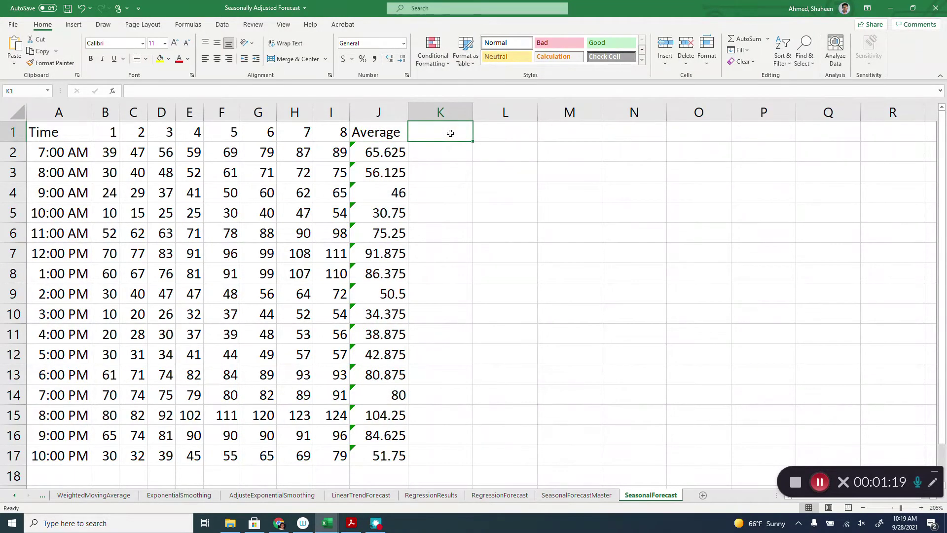
pyautogui.write('Total')
pyautogui.press('Return')
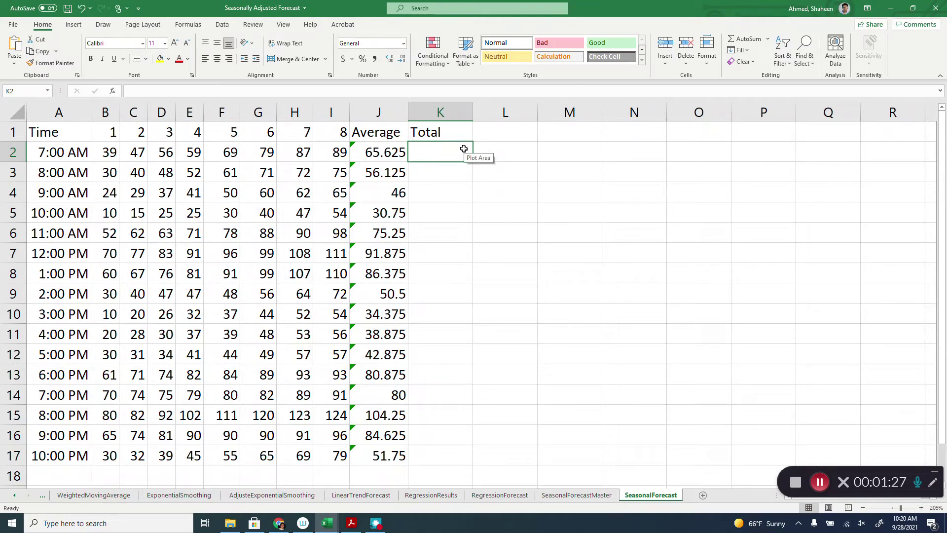
pyautogui.moveTo(69, 129); pyautogui.dragTo(90, 448)
pyautogui.press('Return')
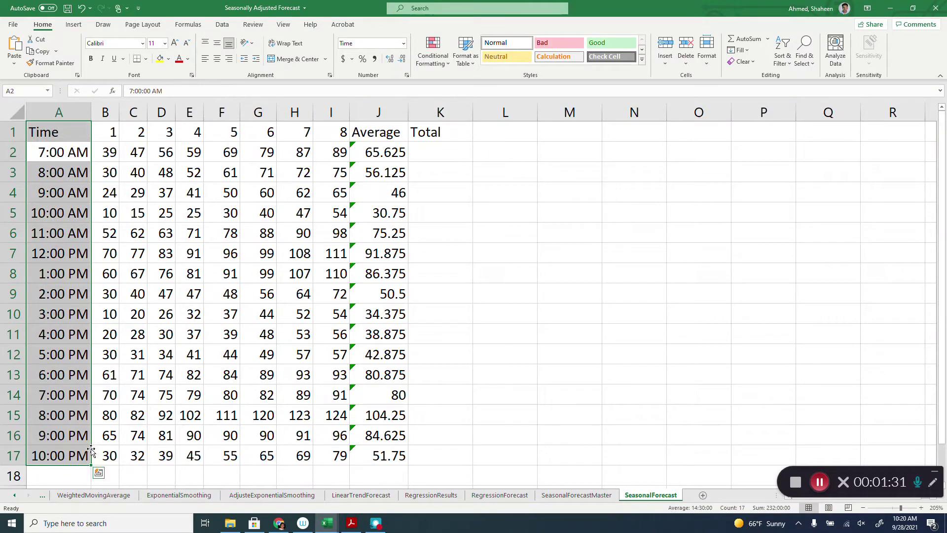
# Step: Enter =SUM(B2:I2) in K2, giving the 7:00 AM total of 525
pyautogui.click(434, 148)
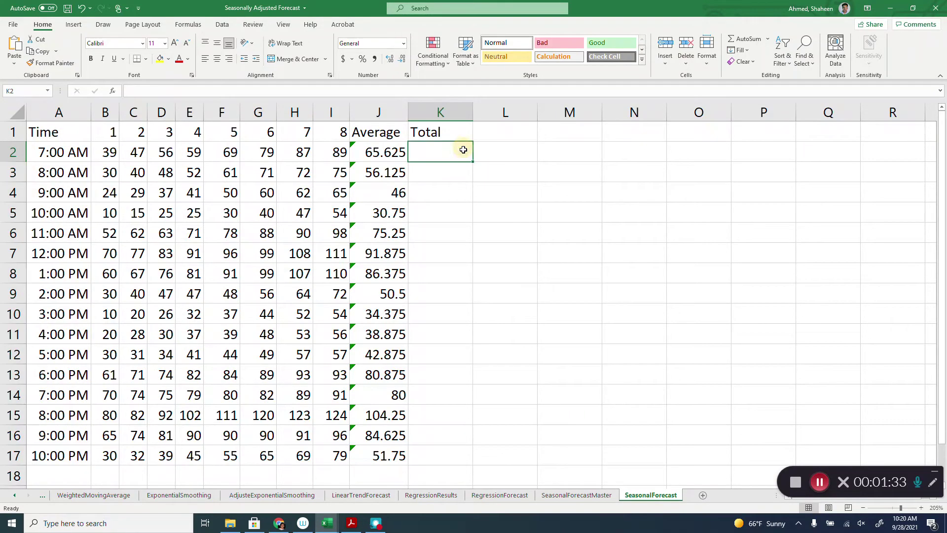
pyautogui.write('=sum(')
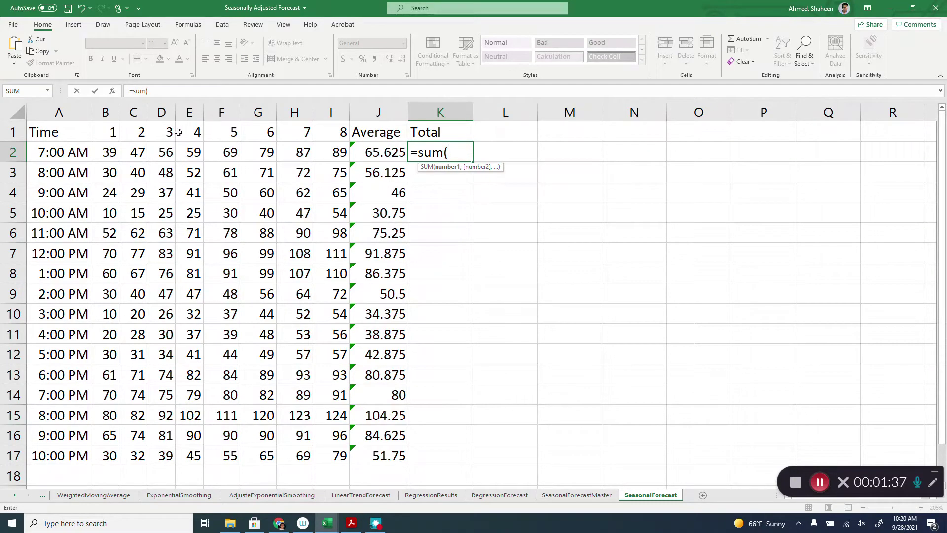
pyautogui.click(106, 152)
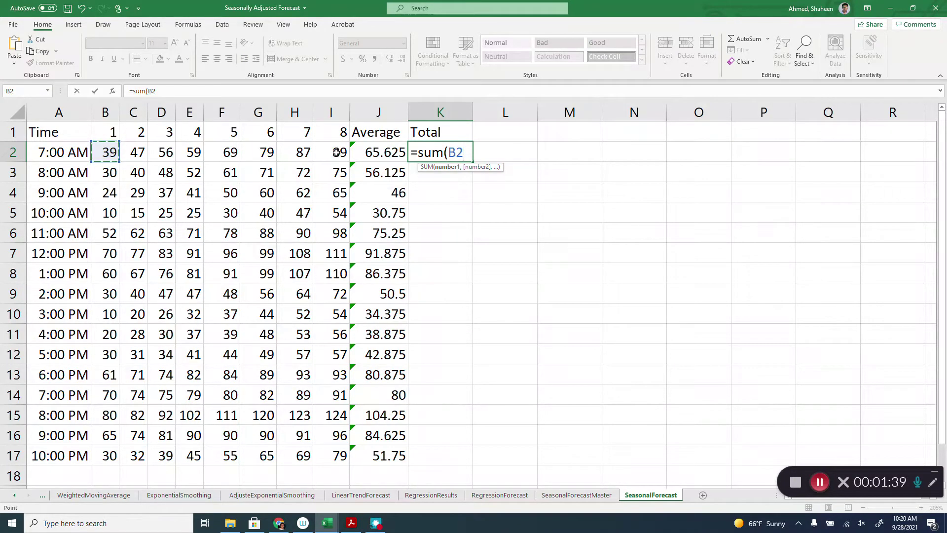
pyautogui.moveTo(337, 152); pyautogui.dragTo(337, 153)
pyautogui.write('+')
pyautogui.press('BackSpace')
pyautogui.write(')')
pyautogui.press('Return')
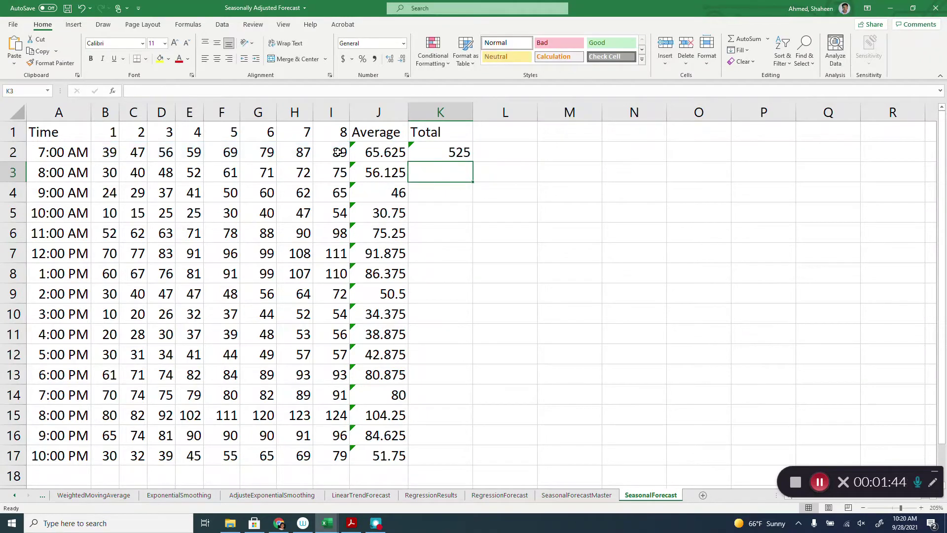
# Step: Fill the total formula down to K17 and autofit column K
pyautogui.click(463, 152)
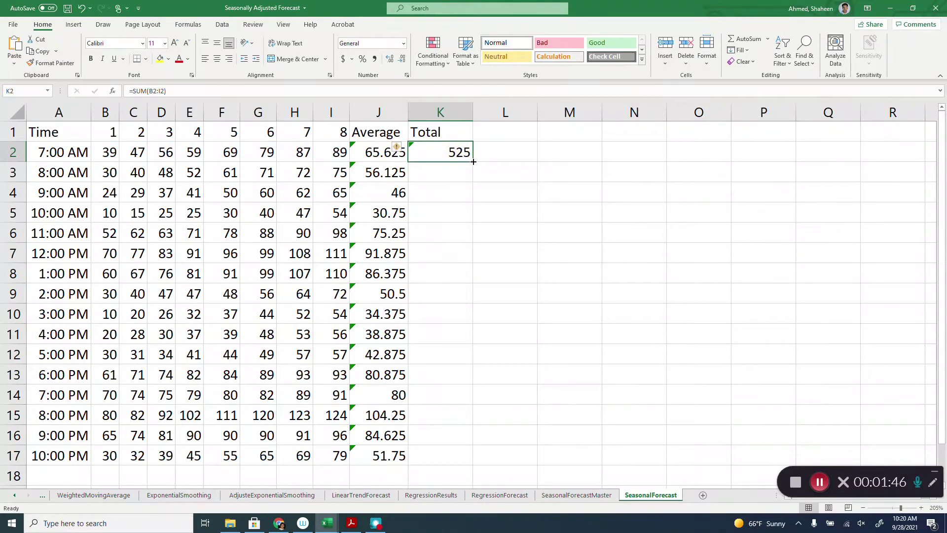
pyautogui.doubleClick(473, 161)
pyautogui.doubleClick(472, 112)
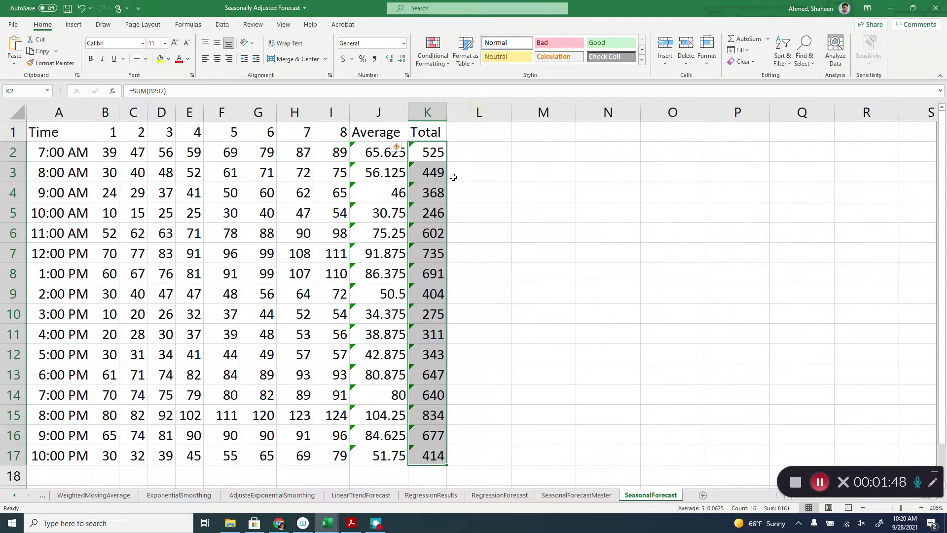
pyautogui.click(461, 163)
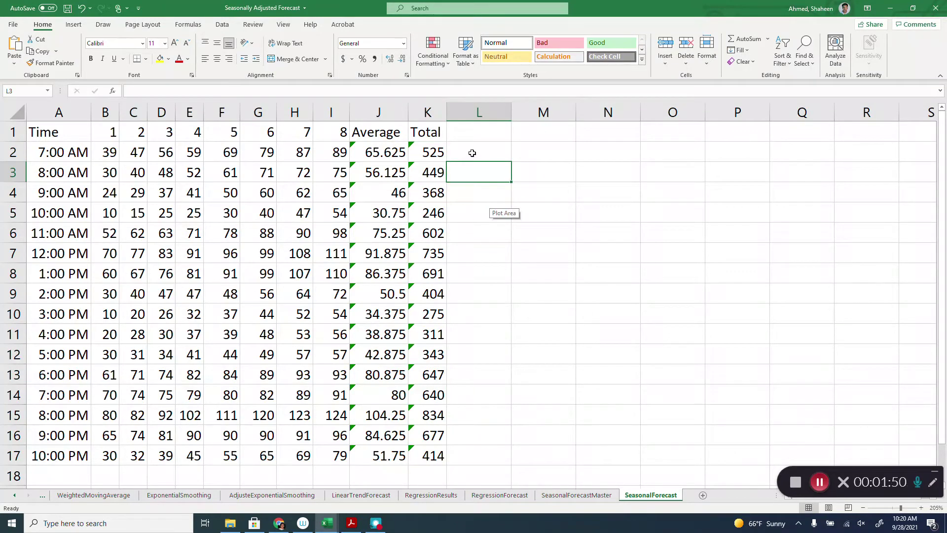
# Step: Enter =SUM(B2:B17) in B18 and fill it across to I18, giving totals 681 to 1324
pyautogui.click(472, 153)
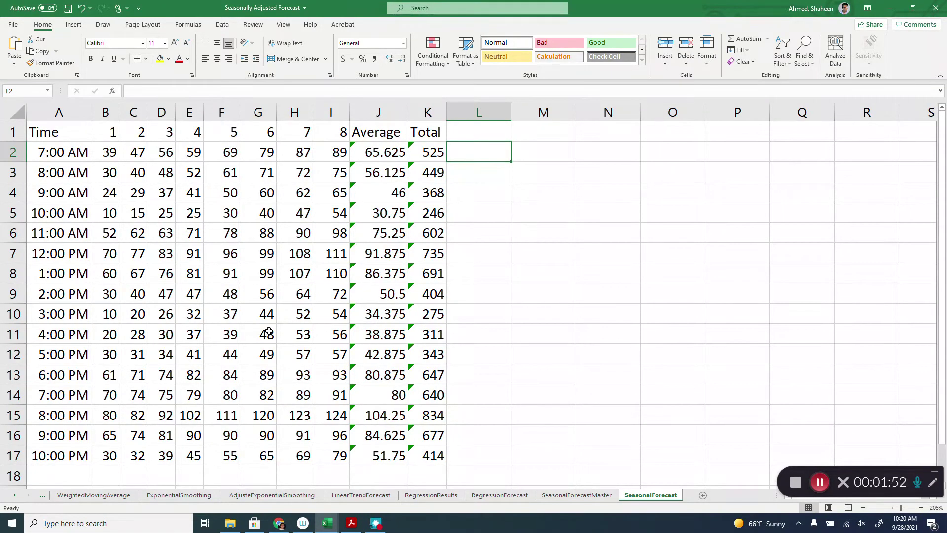
pyautogui.click(114, 468)
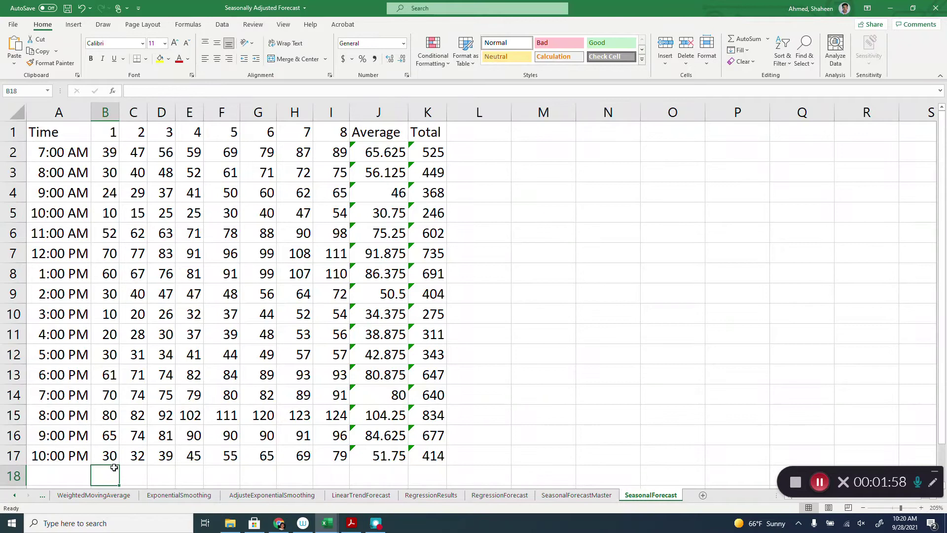
pyautogui.write('=sum')
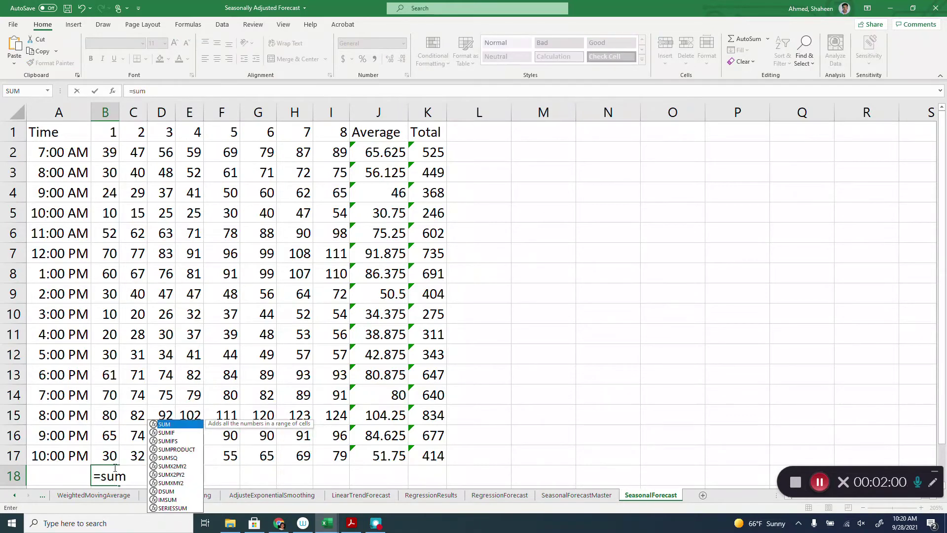
pyautogui.write('(')
pyautogui.moveTo(111, 456); pyautogui.dragTo(113, 153)
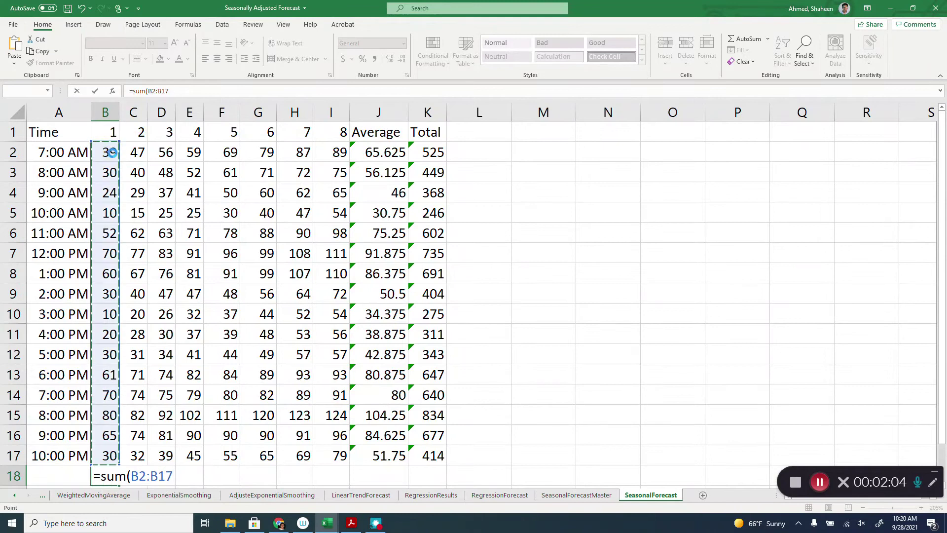
pyautogui.press('Return')
pyautogui.click(106, 457)
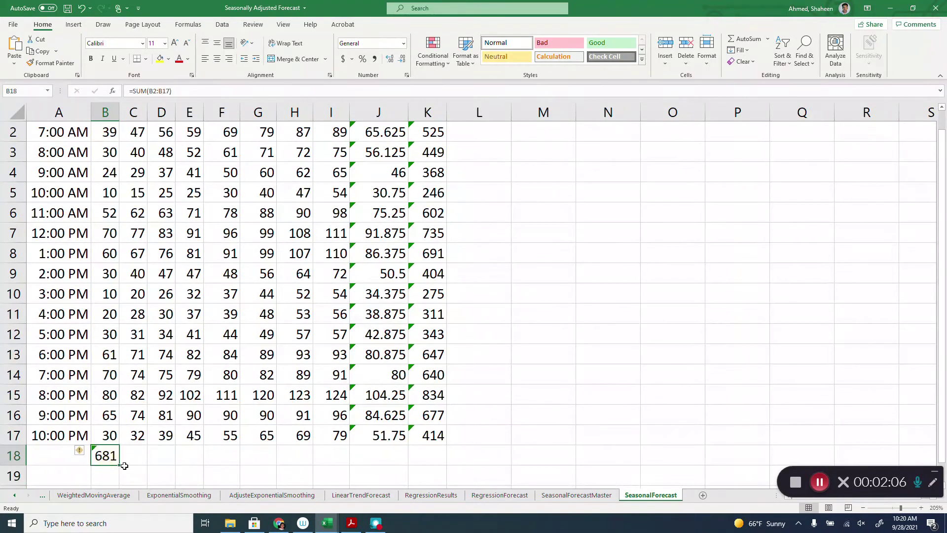
pyautogui.moveTo(118, 465); pyautogui.dragTo(350, 471)
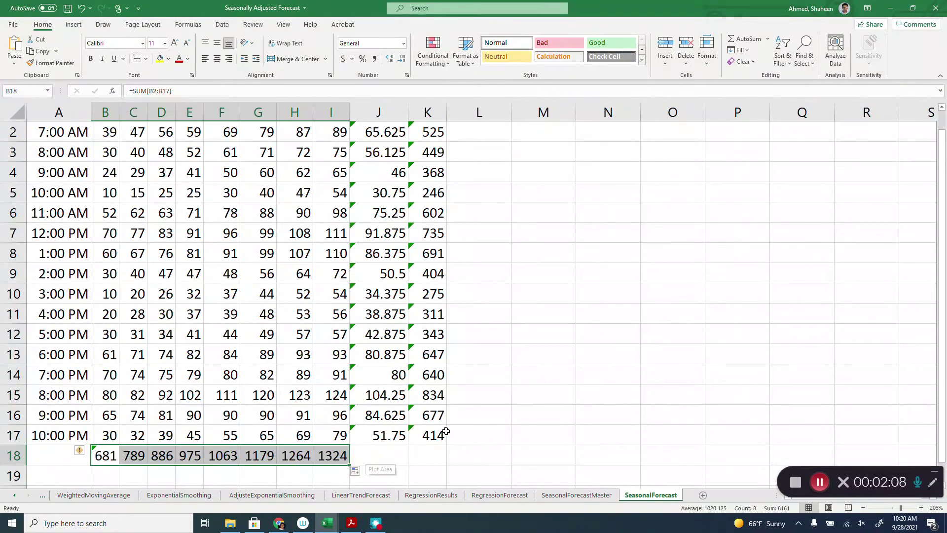
pyautogui.scroll(1, 450, 432)
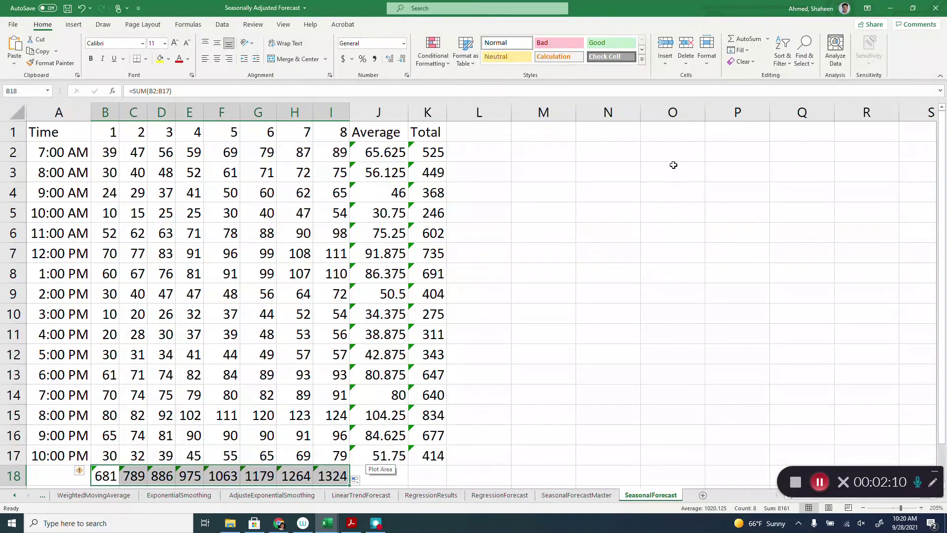
pyautogui.click(678, 155)
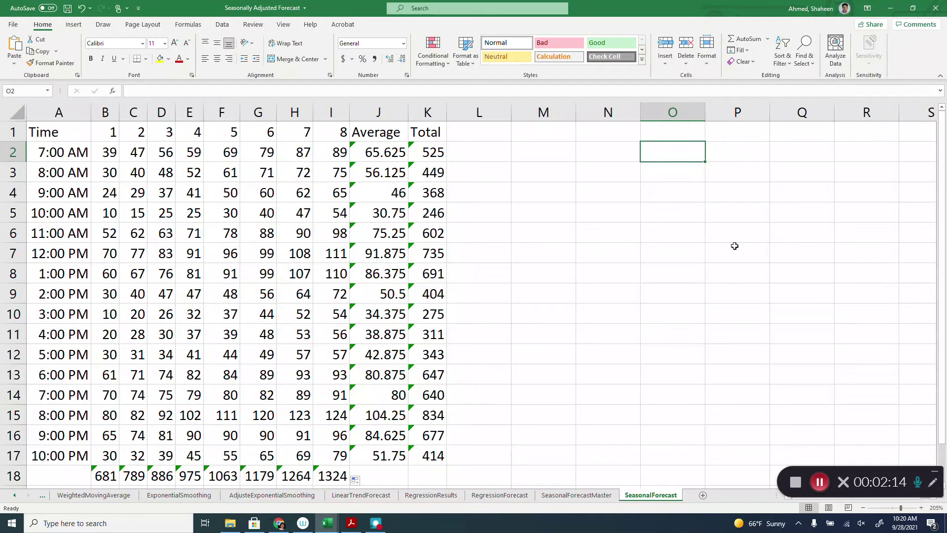
# Step: Add the labels Slope in O2 and Intercpet in O3
pyautogui.write('Slope')
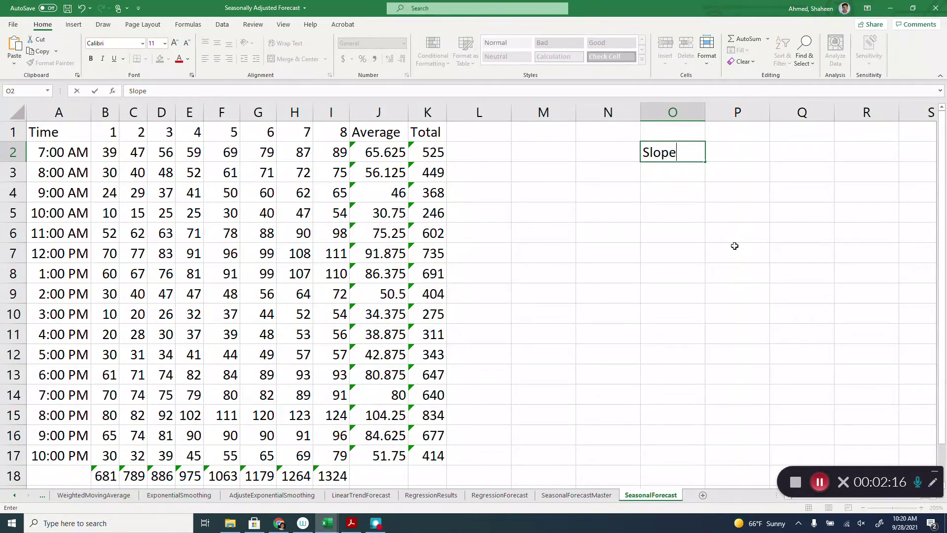
pyautogui.press('Return')
pyautogui.write('I')
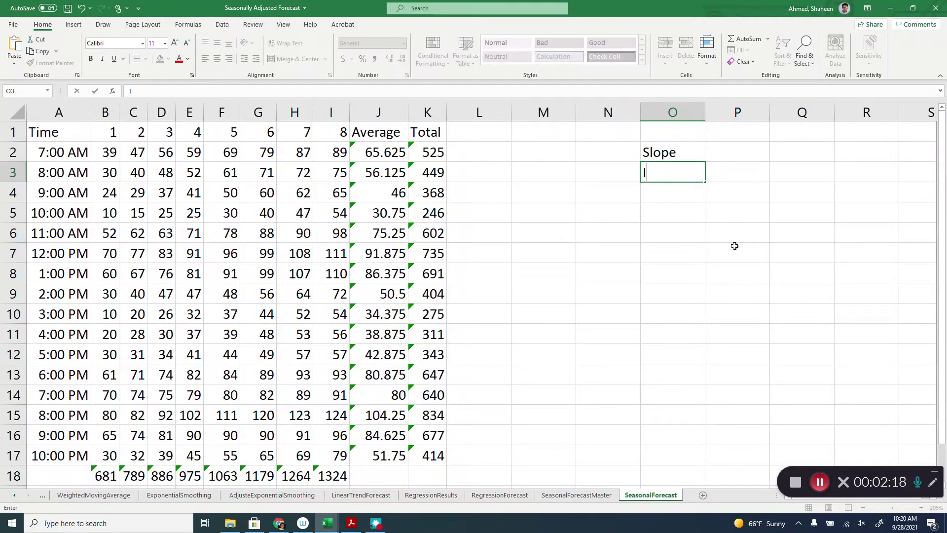
pyautogui.write('ntercpet')
pyautogui.press('Tab')
pyautogui.press('Up')
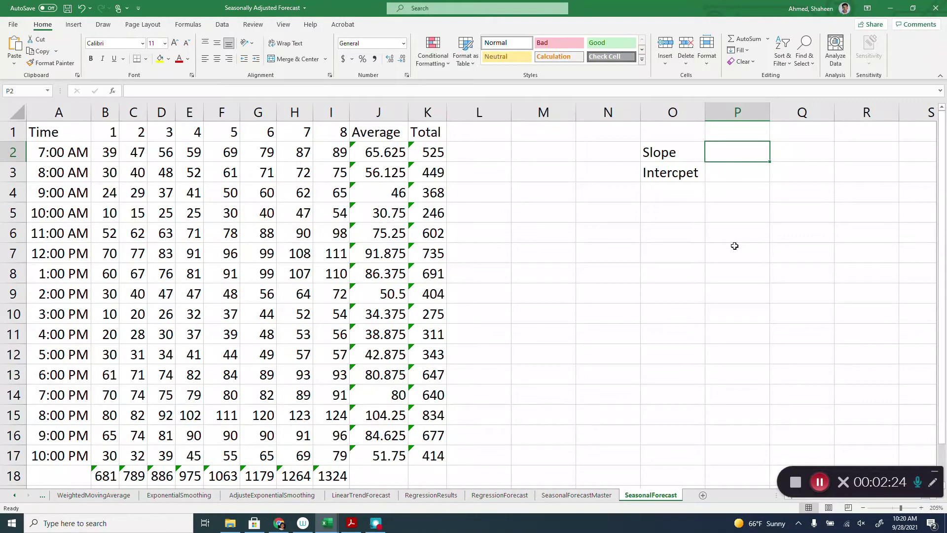
# Step: Enter =SLOPE(B18:I18,B1:I1) in P2, giving 93.36905
pyautogui.write('=slope(')
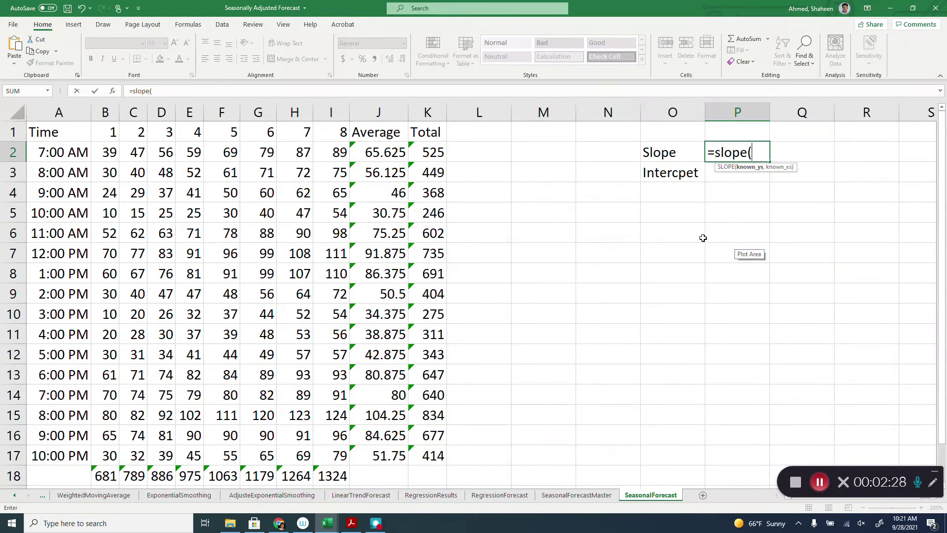
pyautogui.moveTo(115, 475); pyautogui.dragTo(330, 472)
pyautogui.write(',')
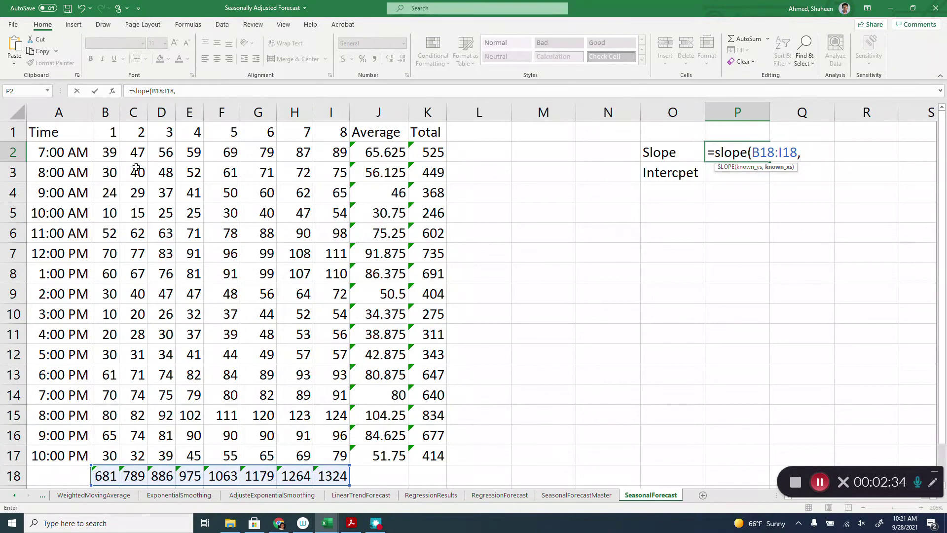
pyautogui.moveTo(113, 131); pyautogui.dragTo(332, 126)
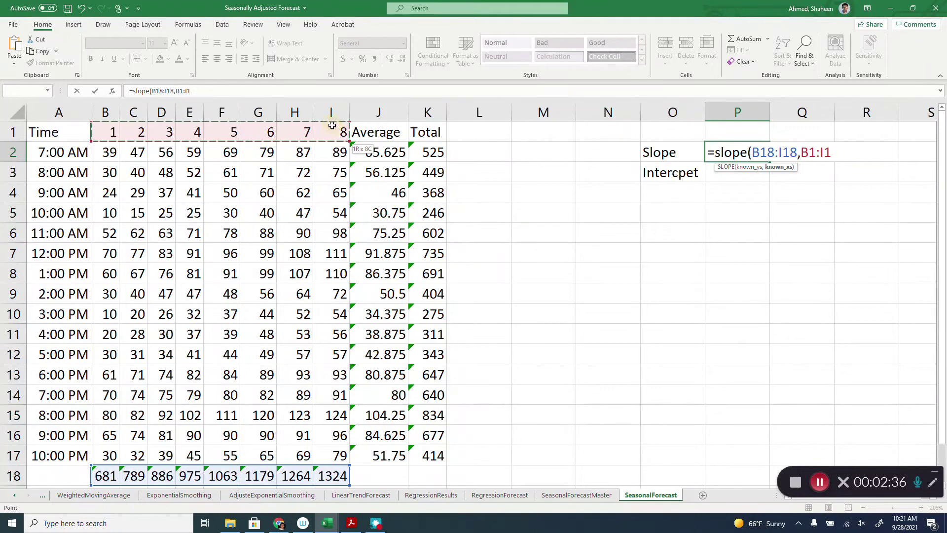
pyautogui.press('Return')
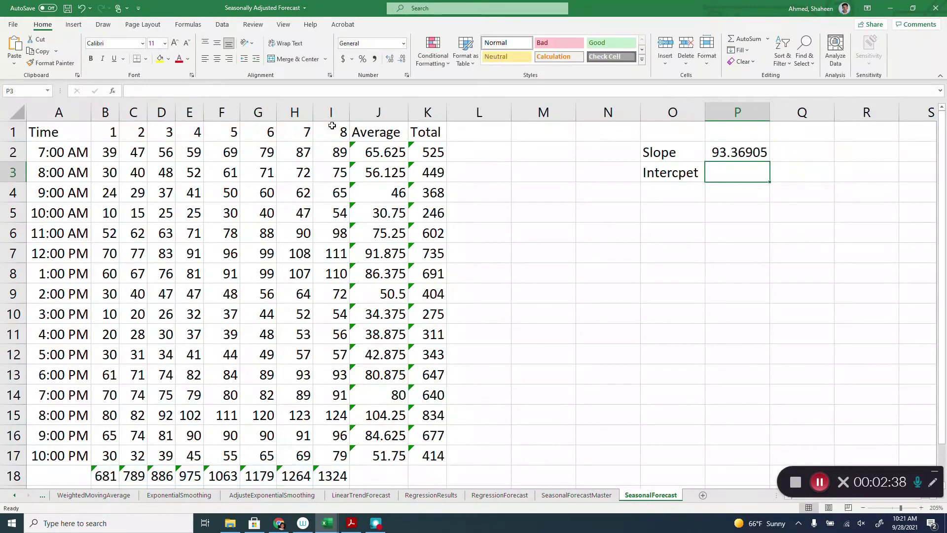
# Step: Enter =INTERCEPT(B18:I18,B1:I1) in P3, giving 599.9643
pyautogui.write('=inter')
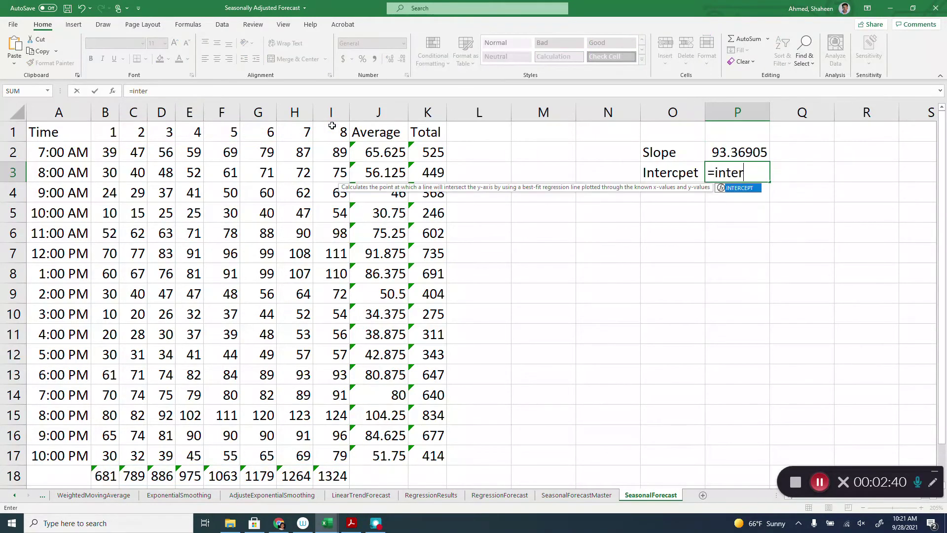
pyautogui.write('cept(')
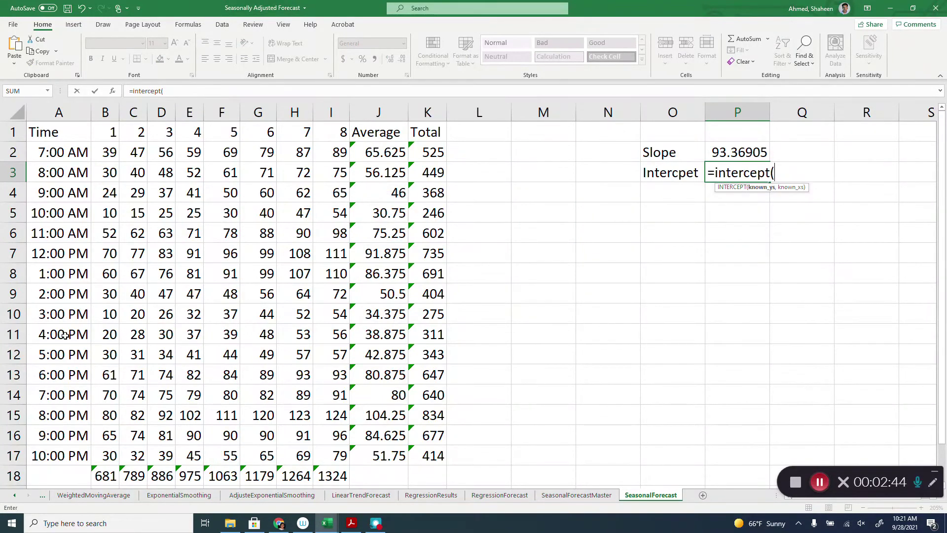
pyautogui.click(101, 476)
pyautogui.moveTo(352, 483); pyautogui.dragTo(330, 476)
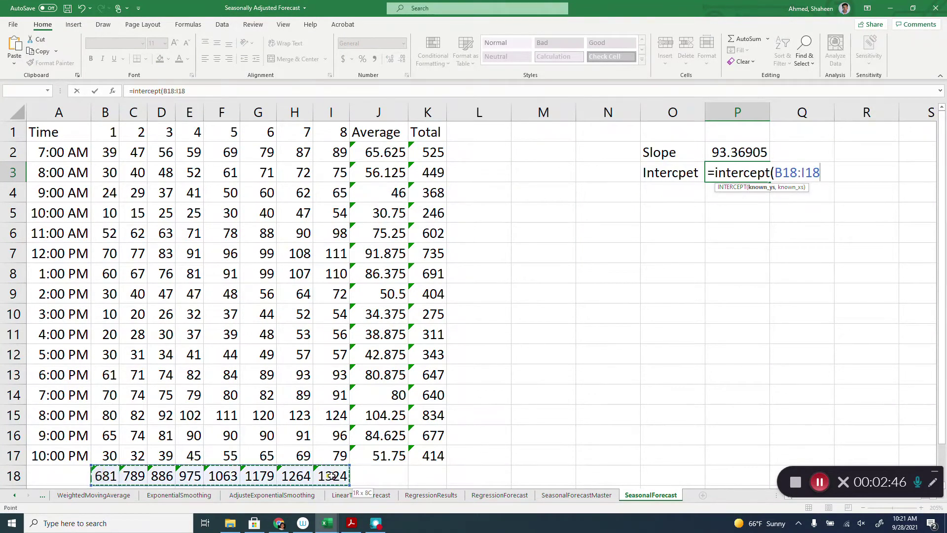
pyautogui.write(',')
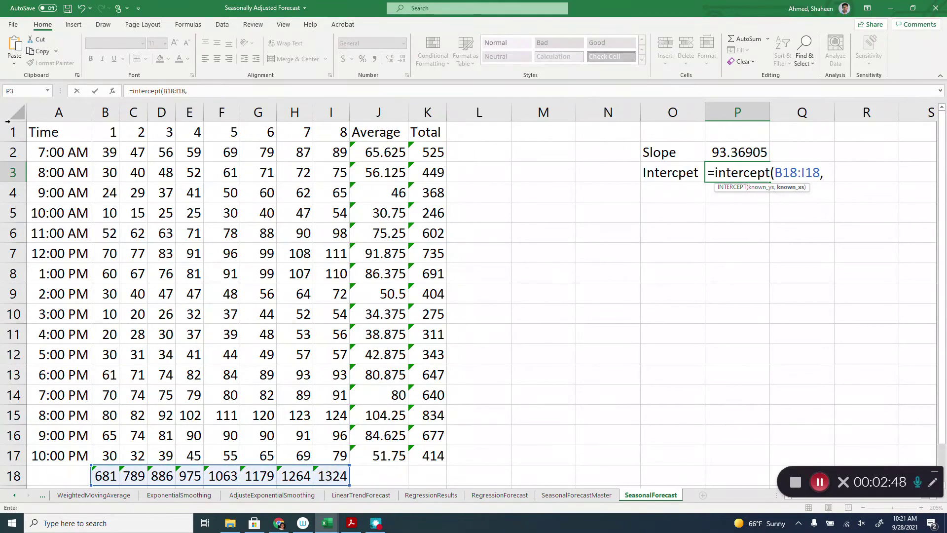
pyautogui.moveTo(113, 132); pyautogui.dragTo(343, 127)
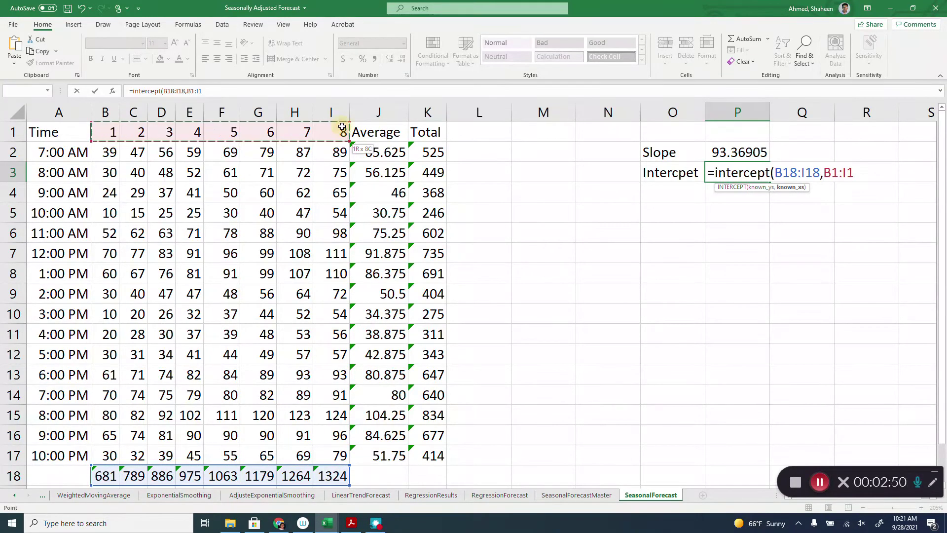
pyautogui.press('Return')
pyautogui.press('Left')
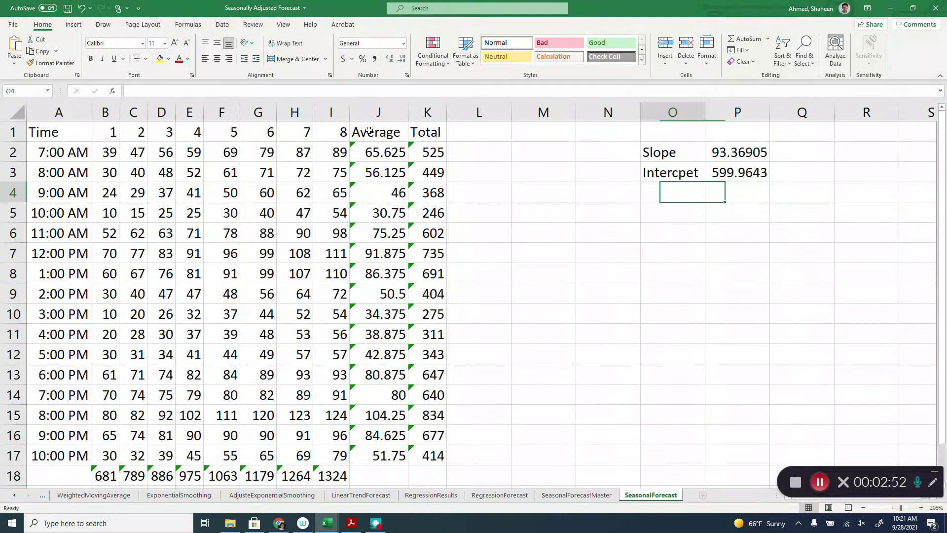
pyautogui.write('y')
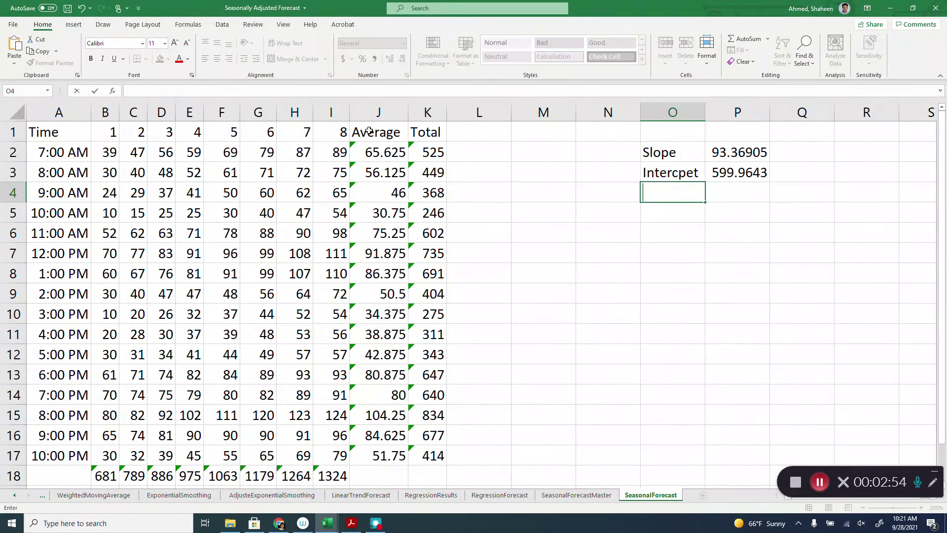
# Step: Label O4 'Year9' and enter =P2*9+P3 in P4 for a forecast of 1440.286
pyautogui.press('BackSpace')
pyautogui.write('Year9')
pyautogui.press('Tab')
pyautogui.write('=')
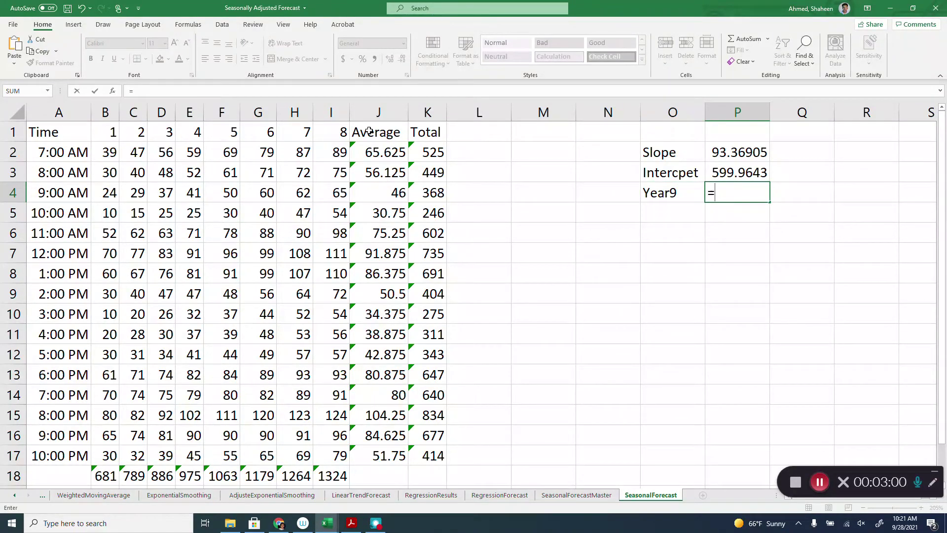
pyautogui.click(733, 155)
pyautogui.write('*9+')
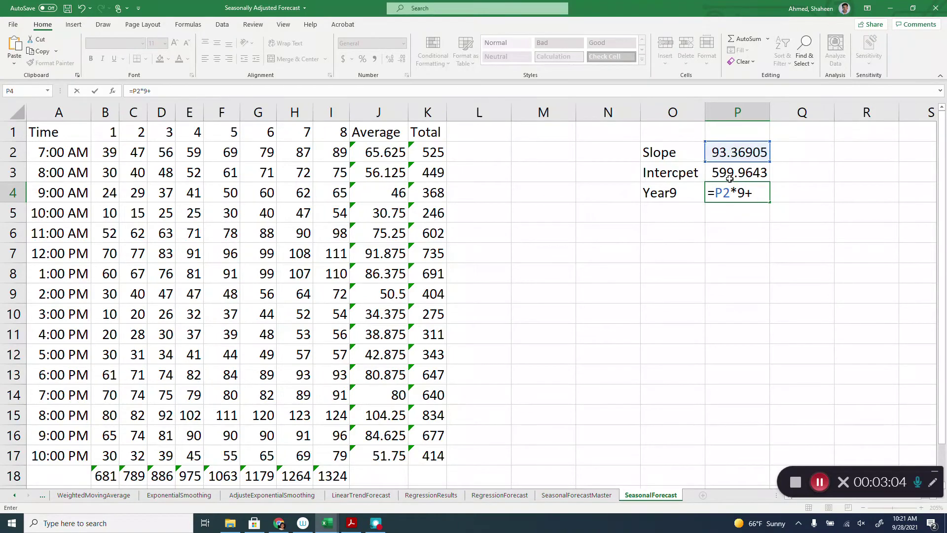
pyautogui.click(735, 172)
pyautogui.press('Return')
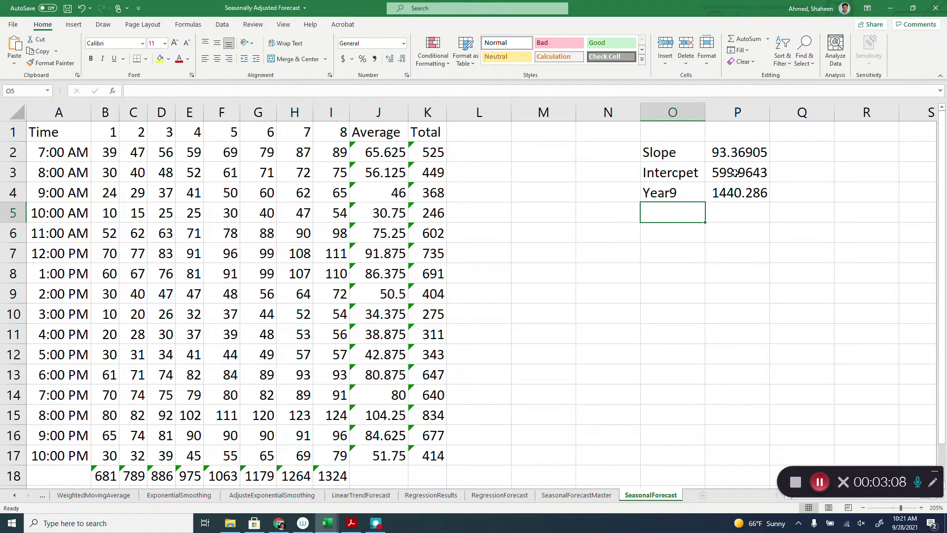
# Step: Label O5 'Total' and enter =SUM(B2:I17) in P5 for a grand total of 8161
pyautogui.write('Total')
pyautogui.press('Tab')
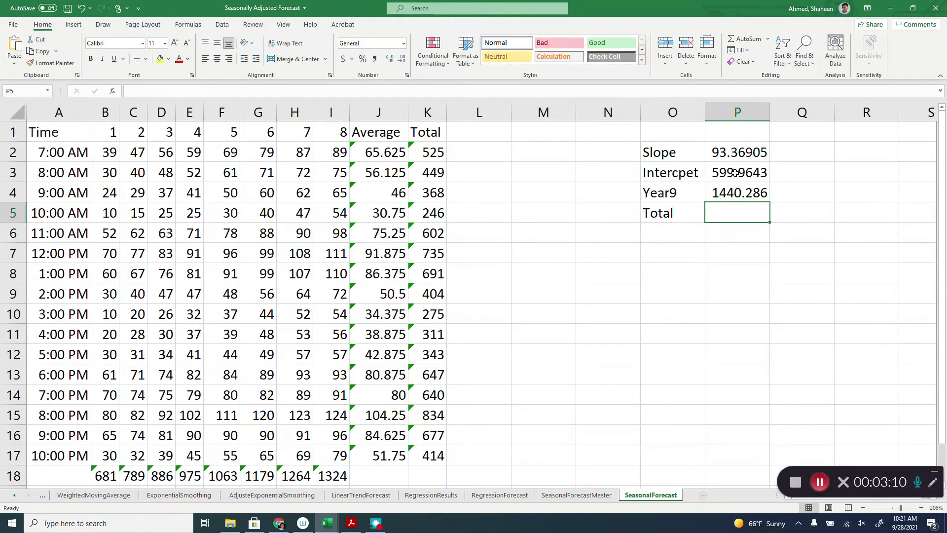
pyautogui.write('=sum')
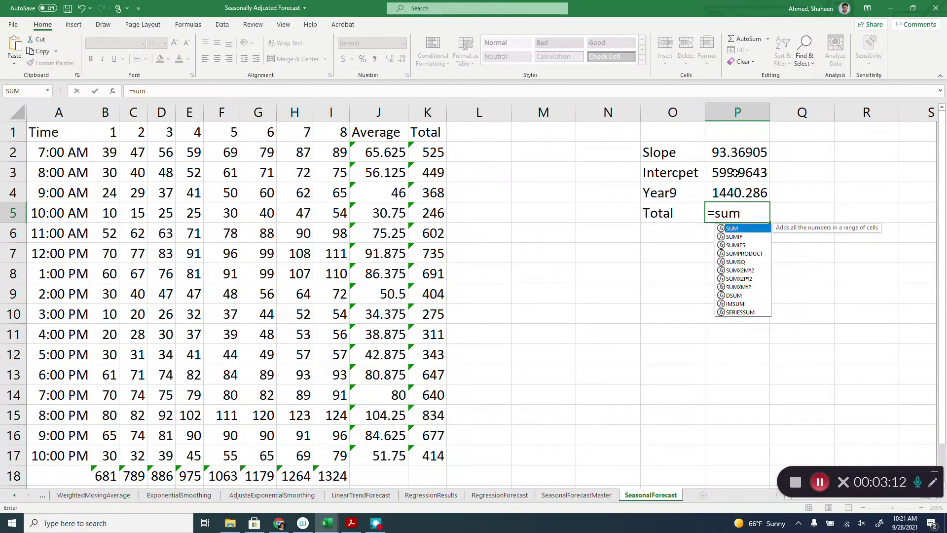
pyautogui.write('(')
pyautogui.click(105, 152)
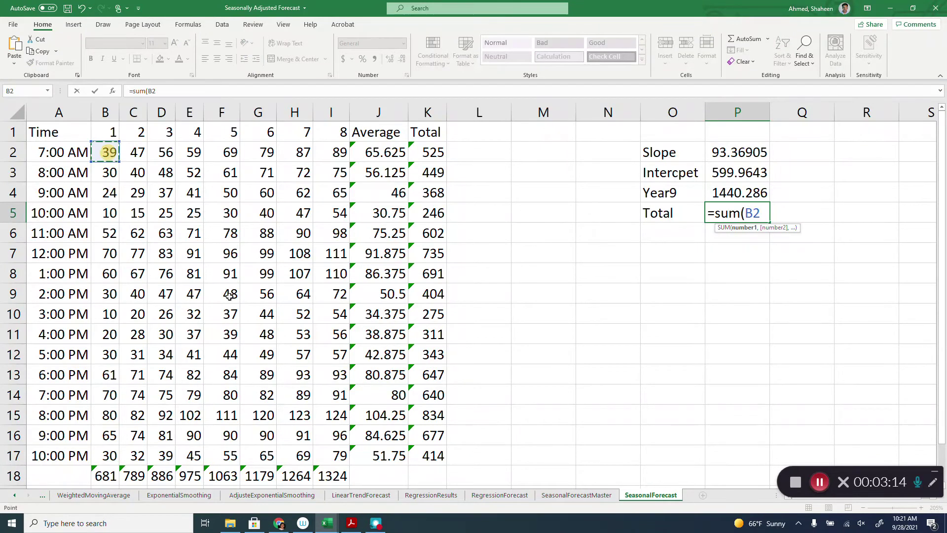
pyautogui.keyDown('shift'); pyautogui.click(343, 456); pyautogui.keyUp('shift')
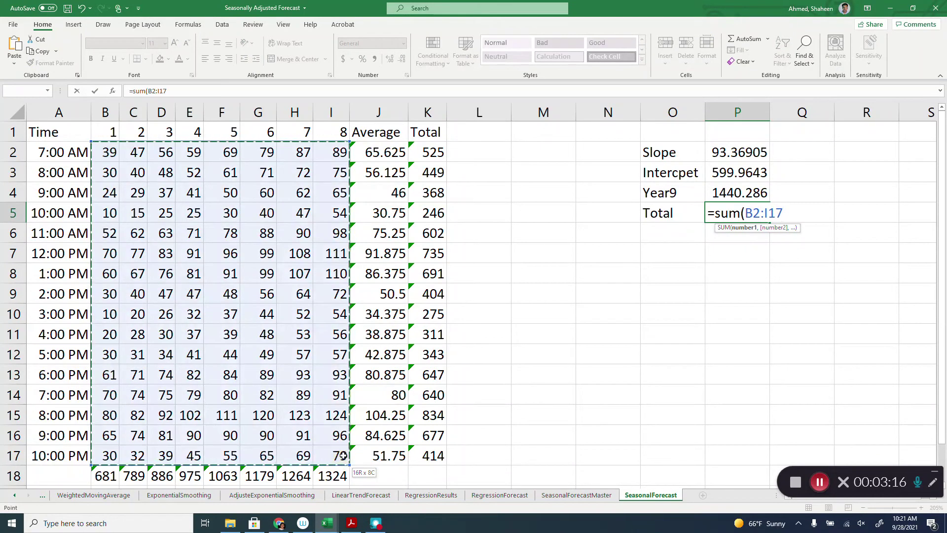
pyautogui.press('Return')
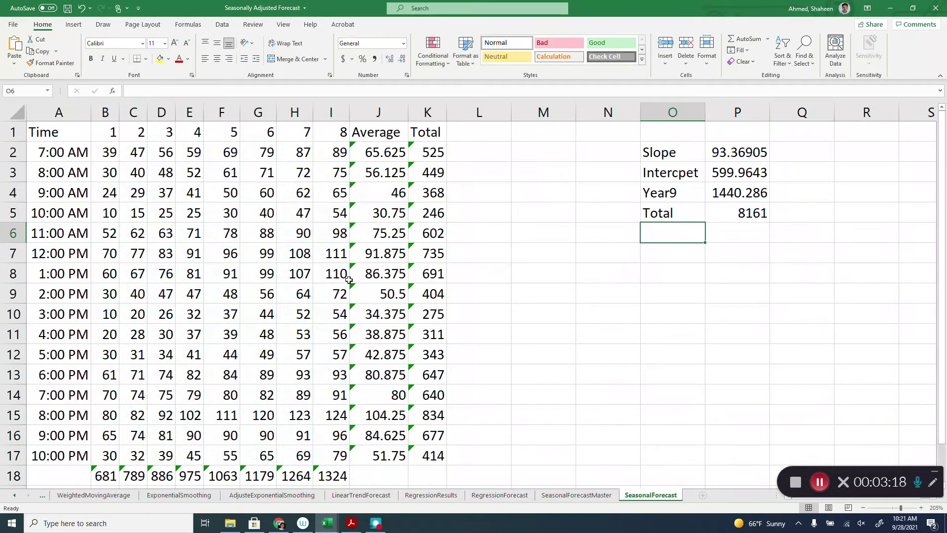
pyautogui.click(490, 137)
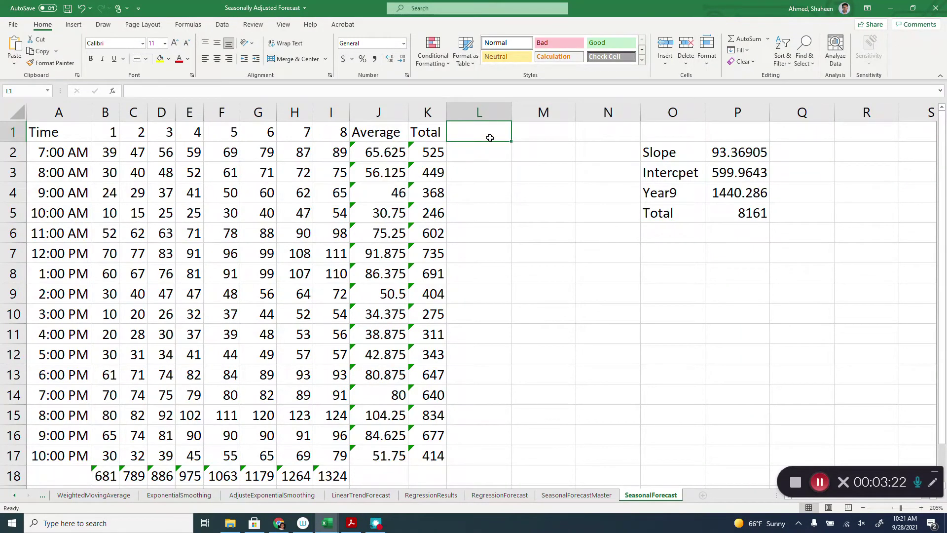
# Step: Head L1 'Si', enter =K2/$P$5 in L2, and fill it down to L17
pyautogui.write('Si')
pyautogui.press('Return')
pyautogui.write('=')
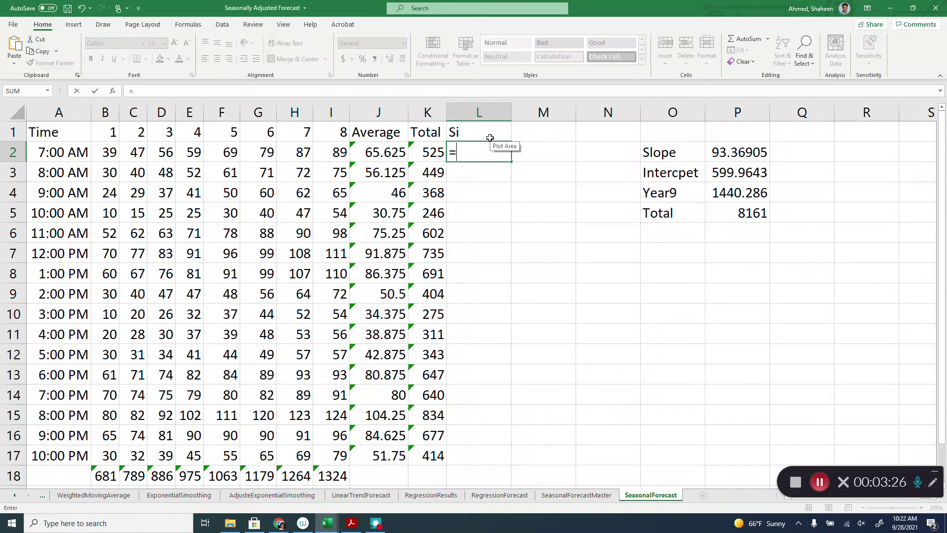
pyautogui.click(434, 153)
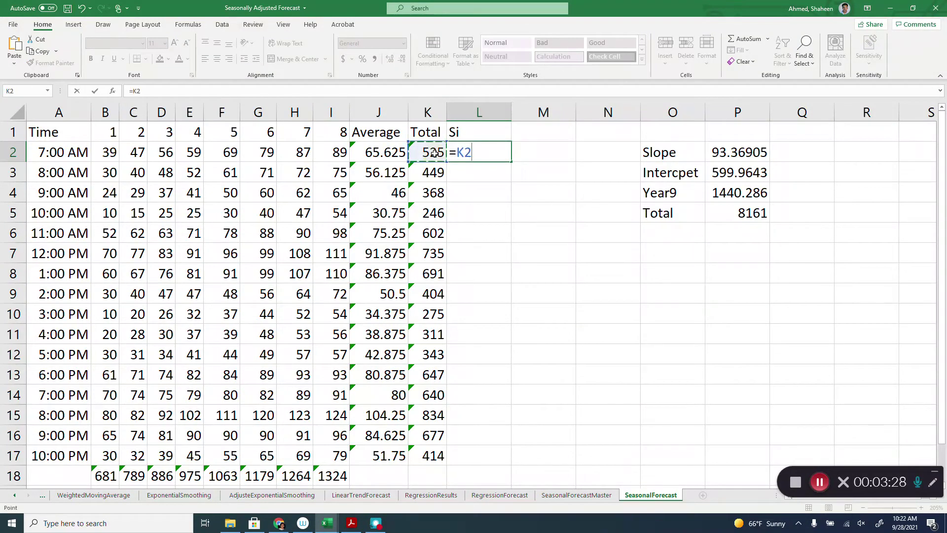
pyautogui.write('/')
pyautogui.click(732, 210)
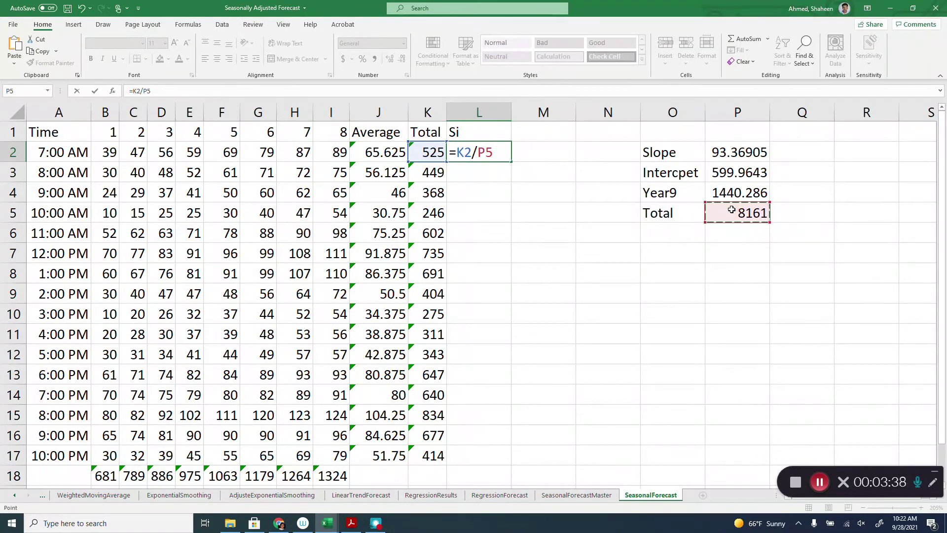
pyautogui.press('F4')
pyautogui.press('Return')
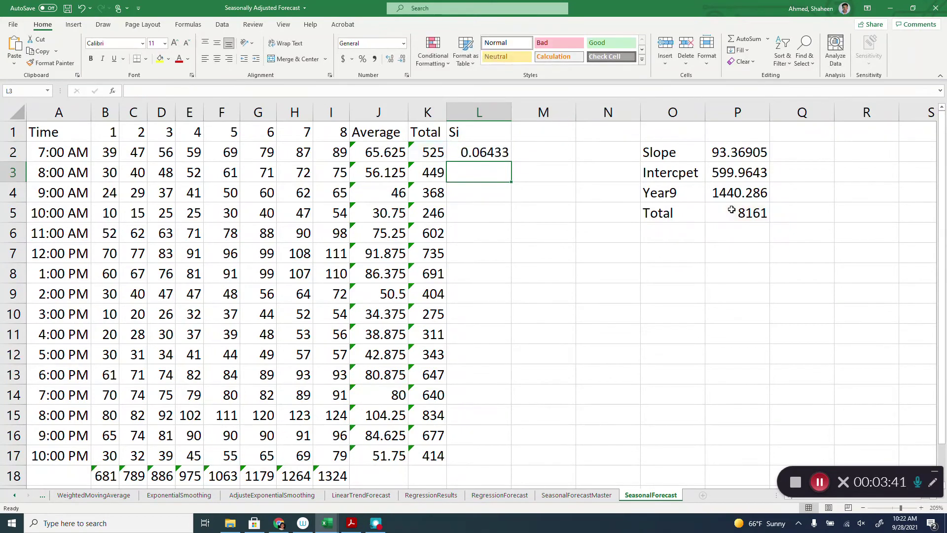
pyautogui.click(490, 149)
pyautogui.doubleClick(511, 162)
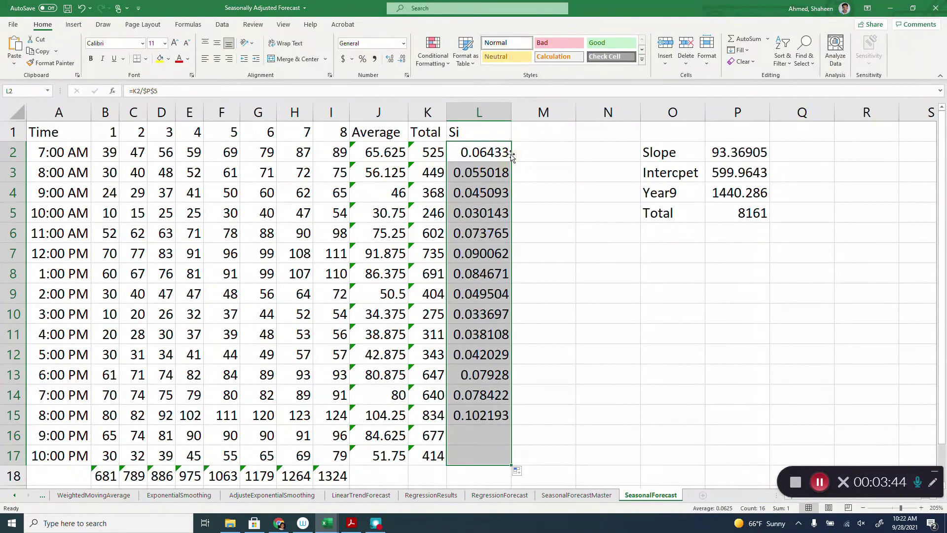
pyautogui.click(538, 133)
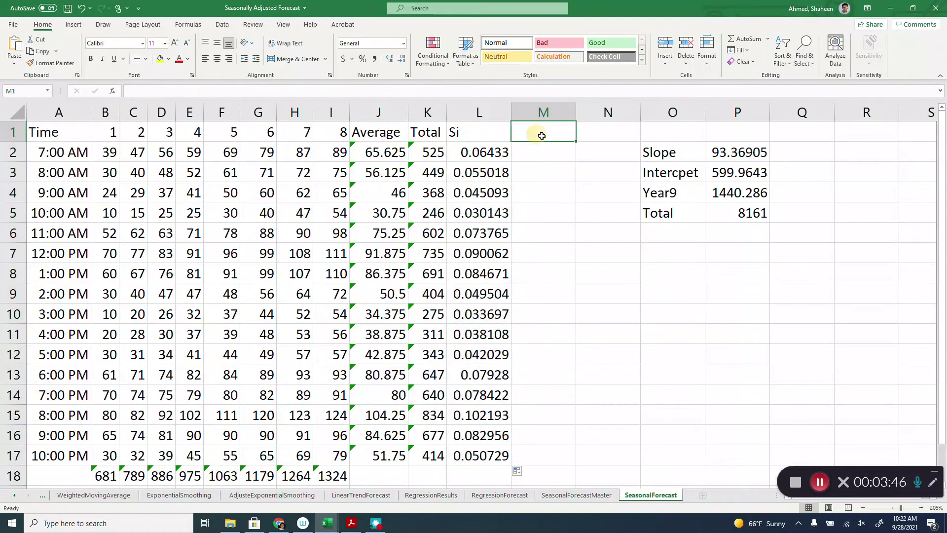
# Step: Head M1 'Sfi', enter =L2*$P$4 in M2, and fill it down to M17
pyautogui.write('S')
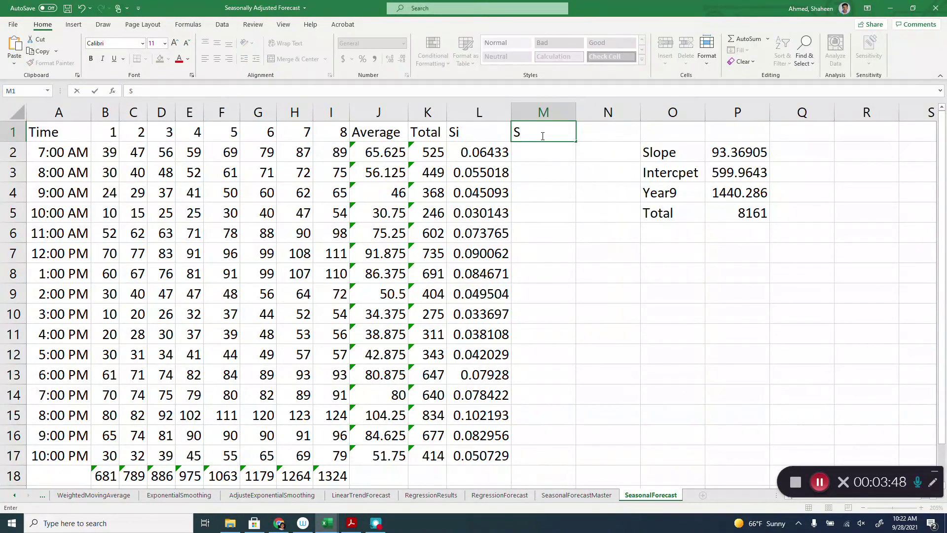
pyautogui.write('Fi')
pyautogui.press('Return')
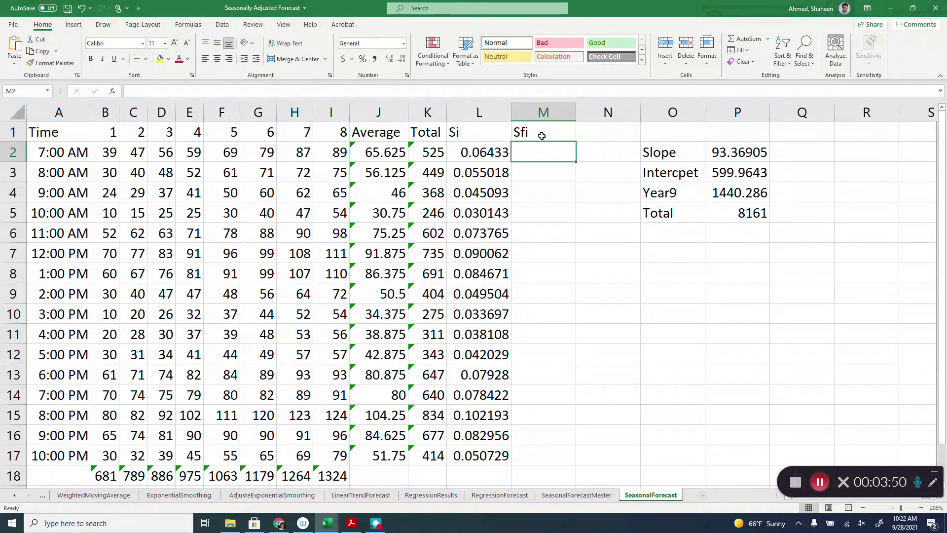
pyautogui.write('=')
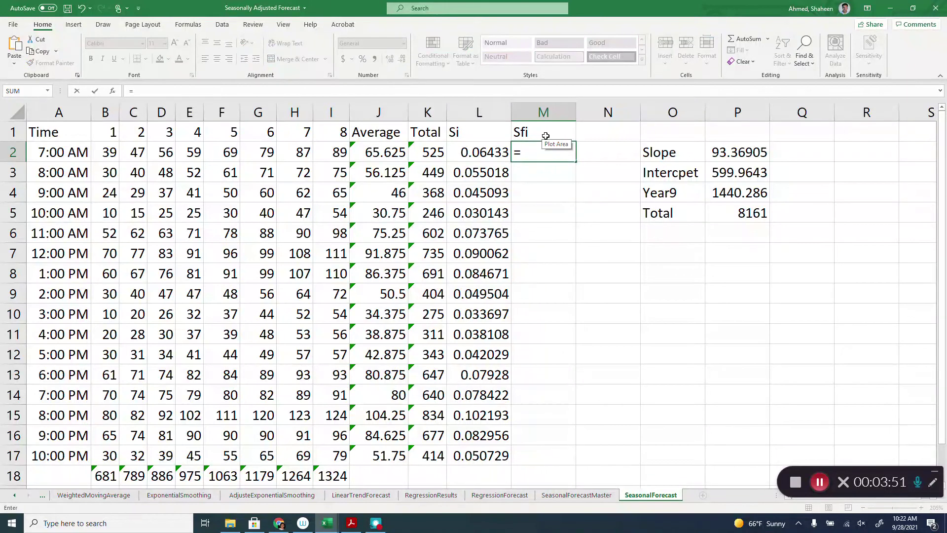
pyautogui.click(490, 148)
pyautogui.write('*')
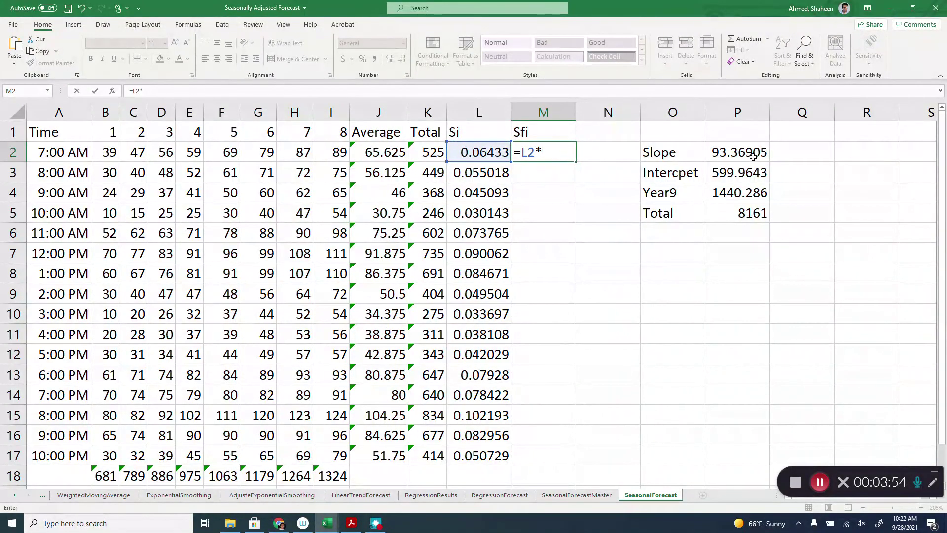
pyautogui.click(729, 194)
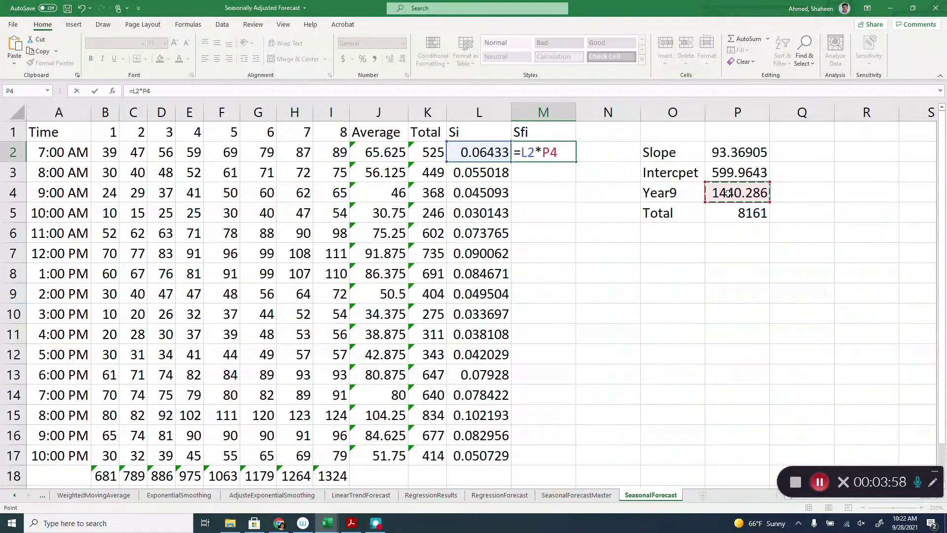
pyautogui.press('F4')
pyautogui.press('Return')
pyautogui.click(543, 152)
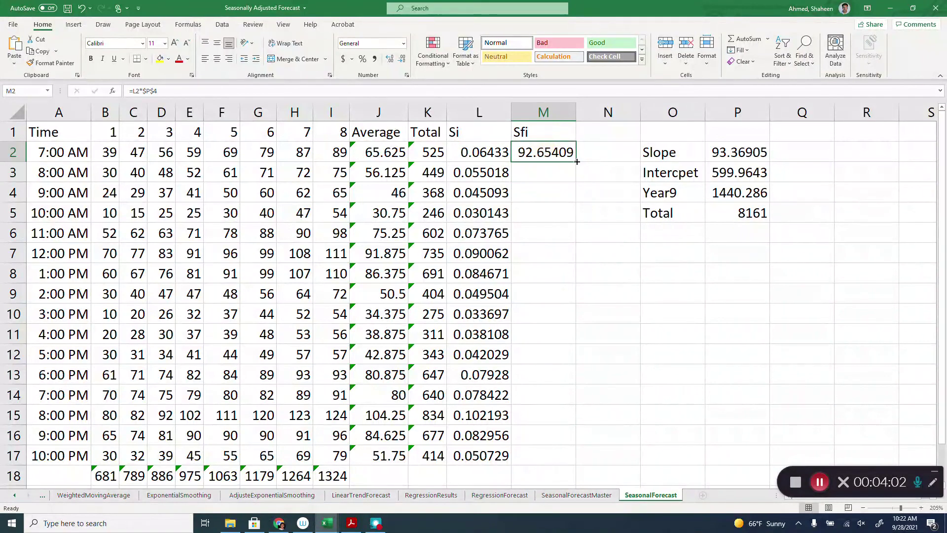
pyautogui.doubleClick(576, 162)
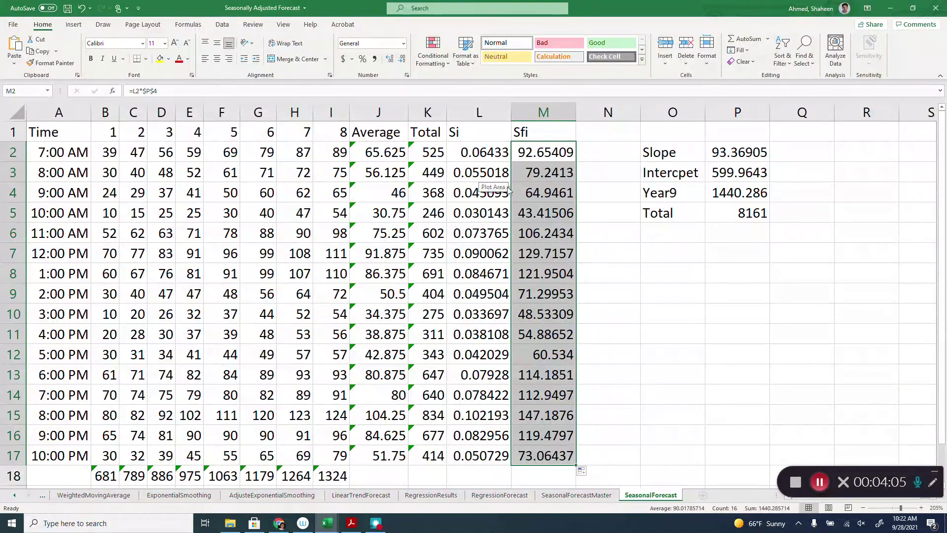
pyautogui.click(541, 154)
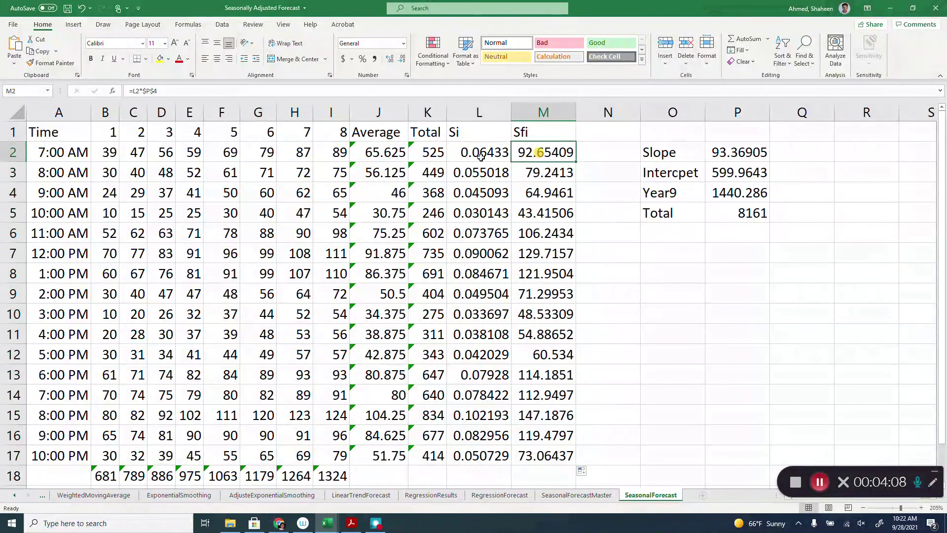
# Step: Select the Time, Average and Sfi columns together as chart data
pyautogui.click(52, 105)
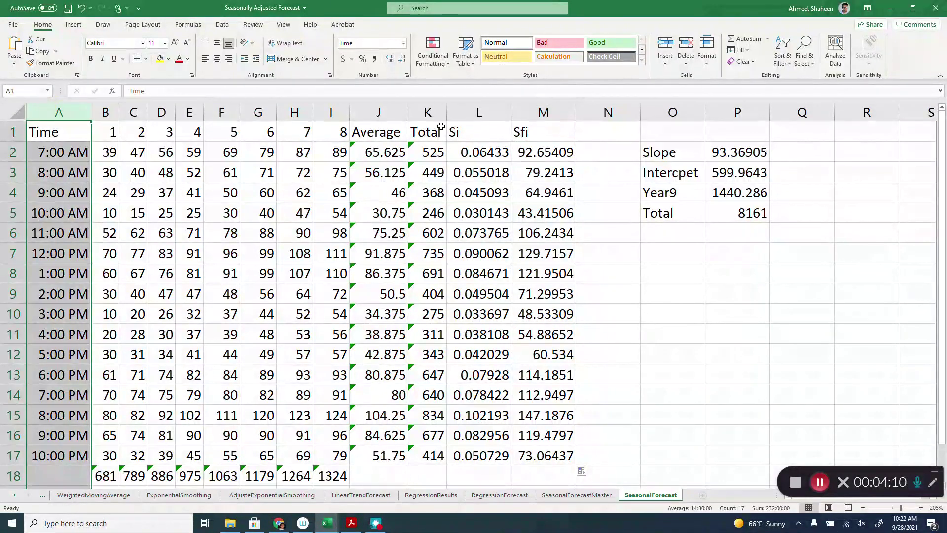
pyautogui.keyDown('ctrl'); pyautogui.click(394, 113); pyautogui.keyUp('ctrl')
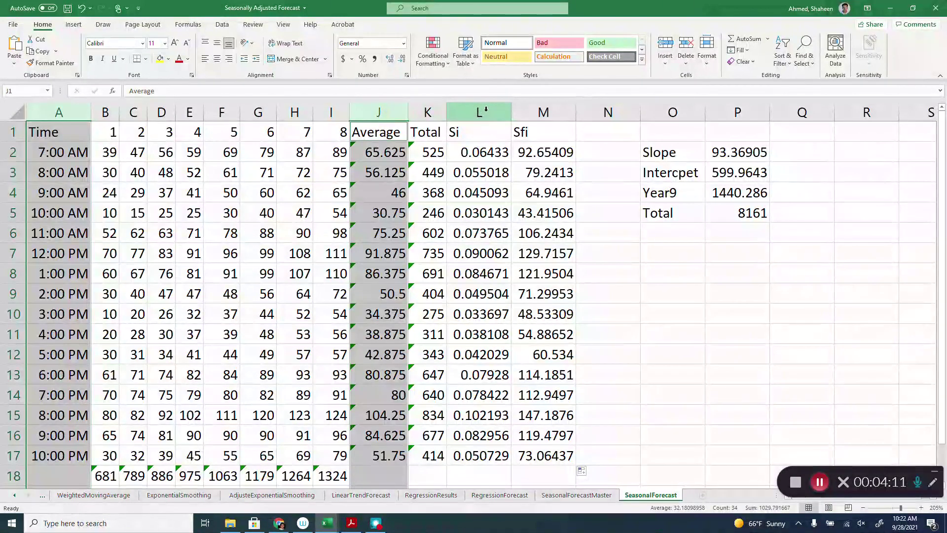
pyautogui.keyDown('ctrl'); pyautogui.click(540, 112); pyautogui.keyUp('ctrl')
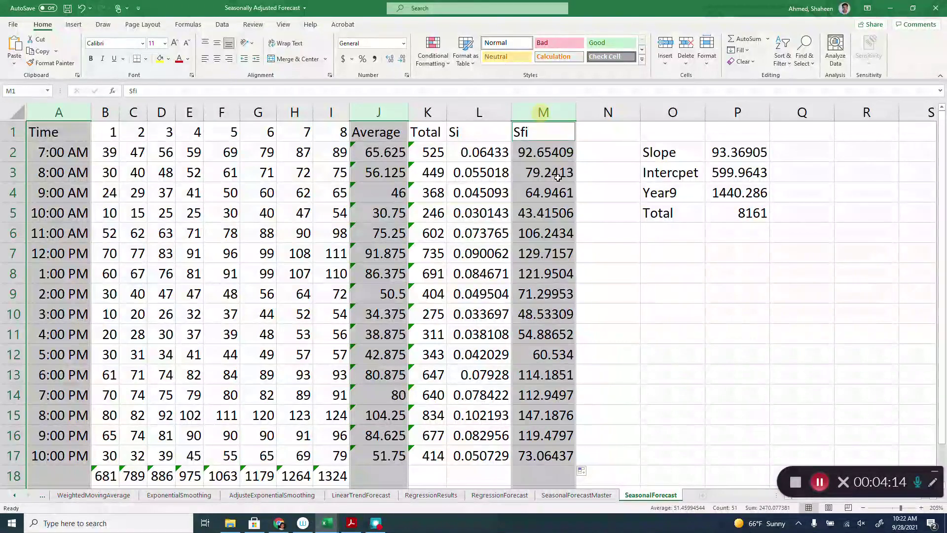
pyautogui.click(582, 470)
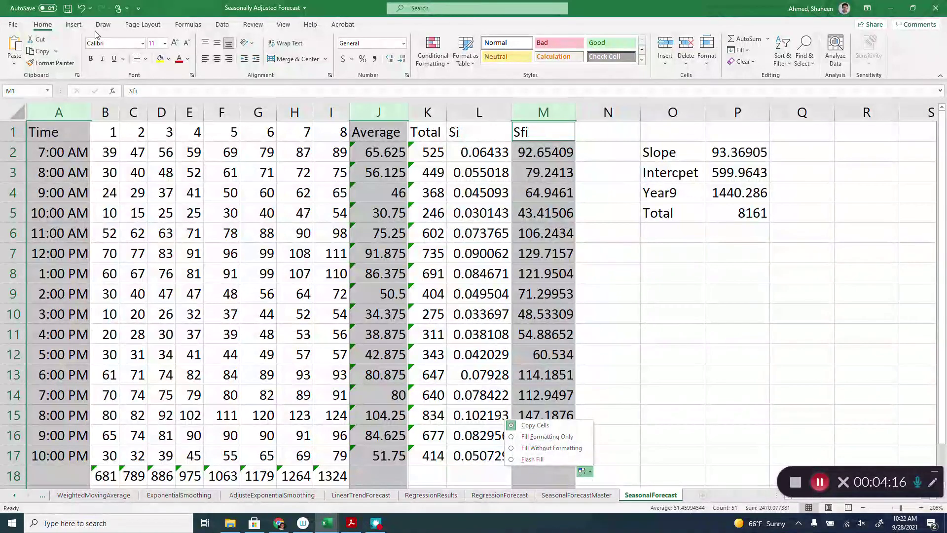
# Step: Insert a scatter chart with straight lines and markers and move it to the right of the data
pyautogui.click(74, 24)
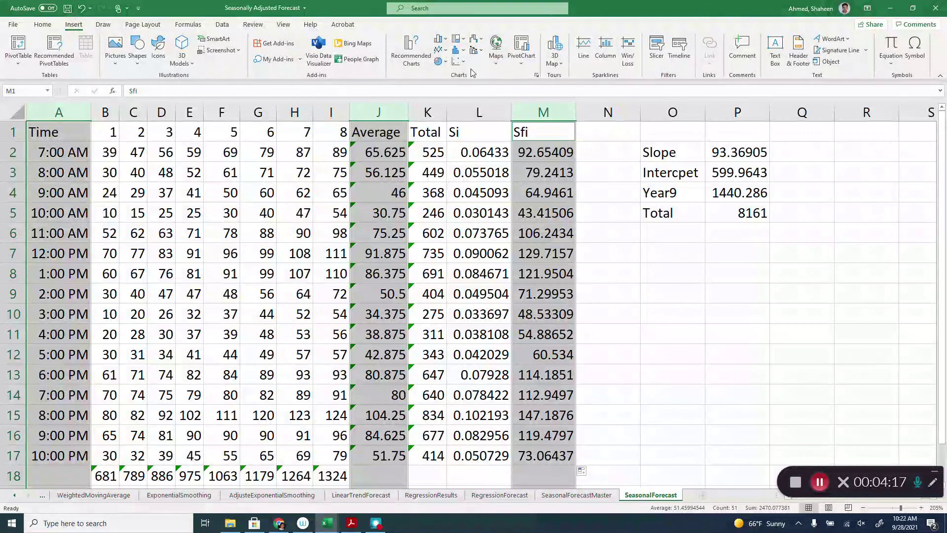
pyautogui.click(460, 61)
pyautogui.click(466, 125)
pyautogui.moveTo(651, 162); pyautogui.dragTo(710, 167)
pyautogui.click(111, 153)
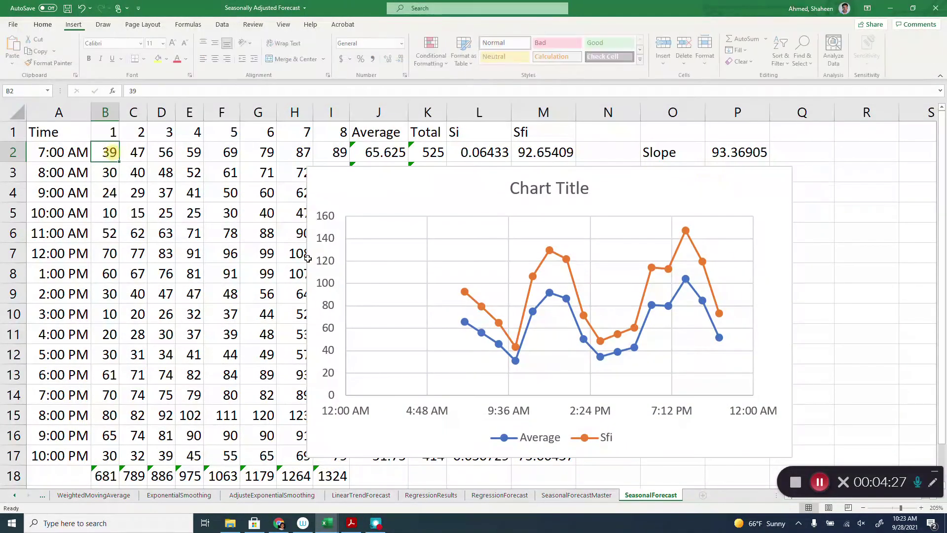
pyautogui.scroll(-3, 322, 260)
pyautogui.click(105, 296)
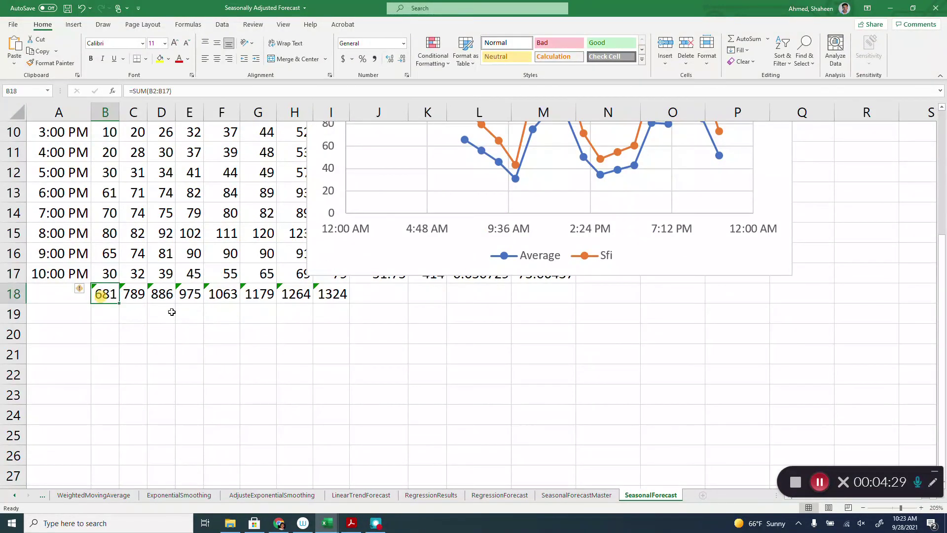
pyautogui.click(331, 295)
pyautogui.scroll(3, 365, 347)
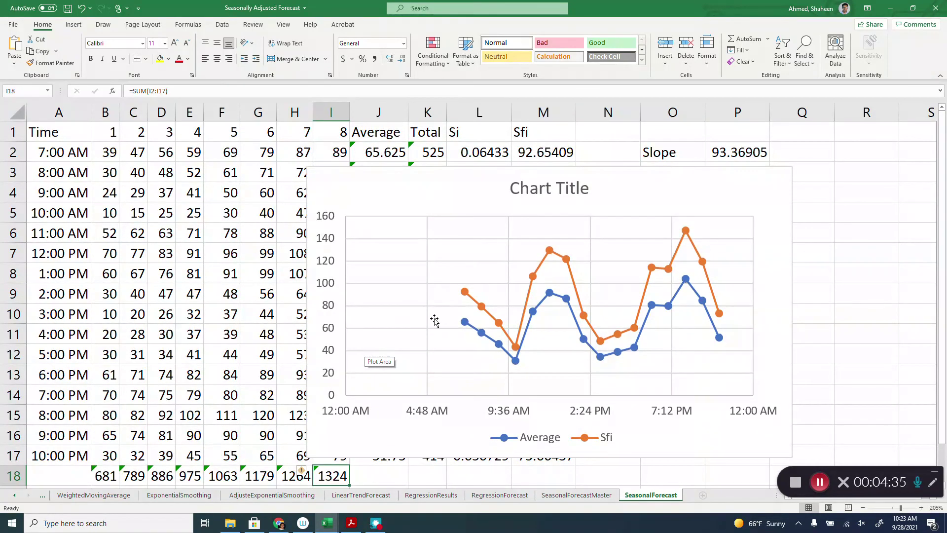
pyautogui.click(562, 260)
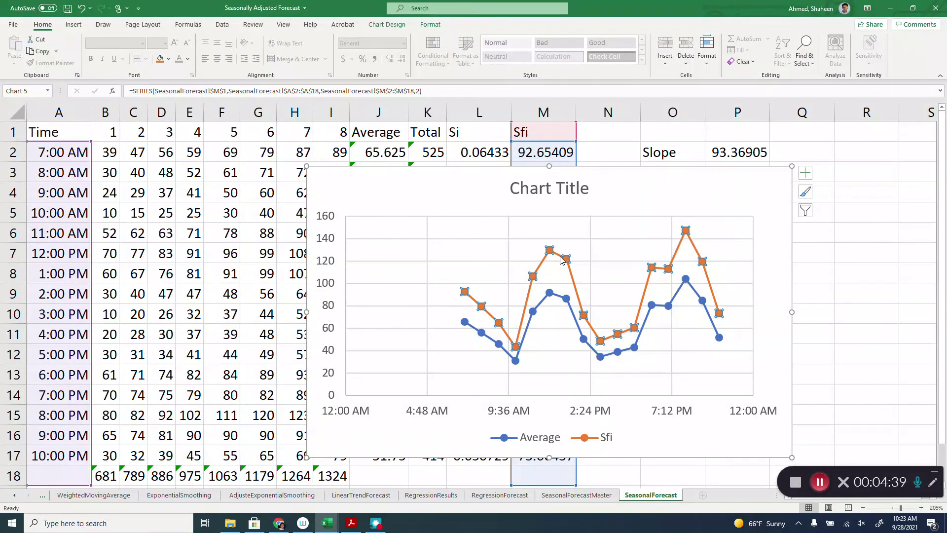
pyautogui.click(580, 334)
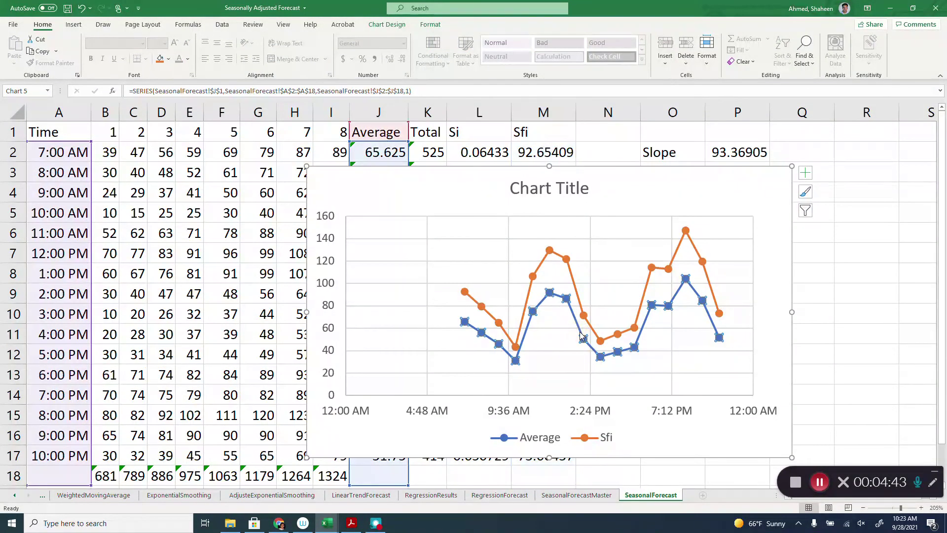